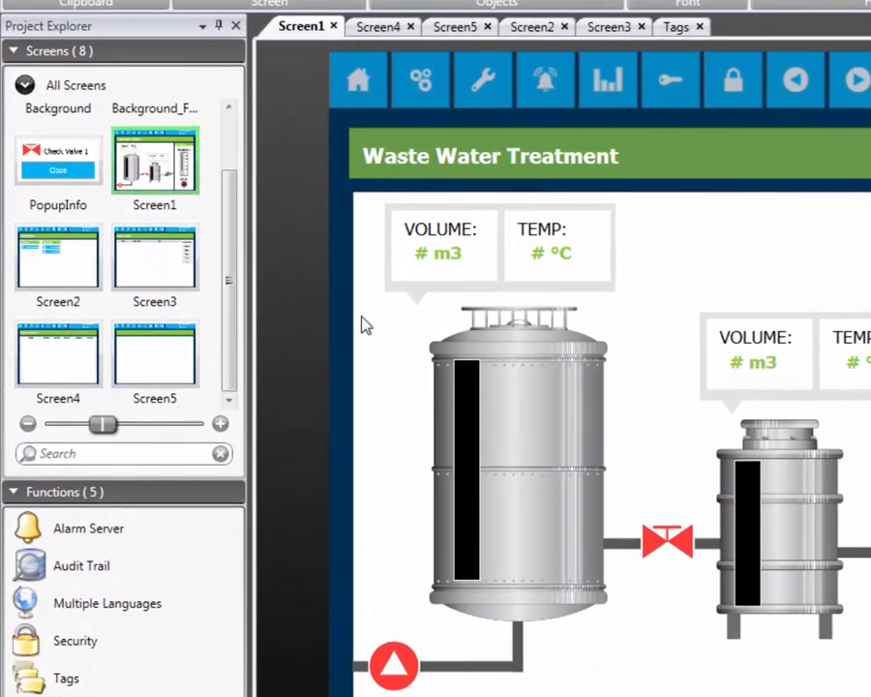
Step: Switch to the Basic Report sheet in Excel and enter the labels Tank Level 1 in A2 and Tank Level 2 in A3
click(155, 685)
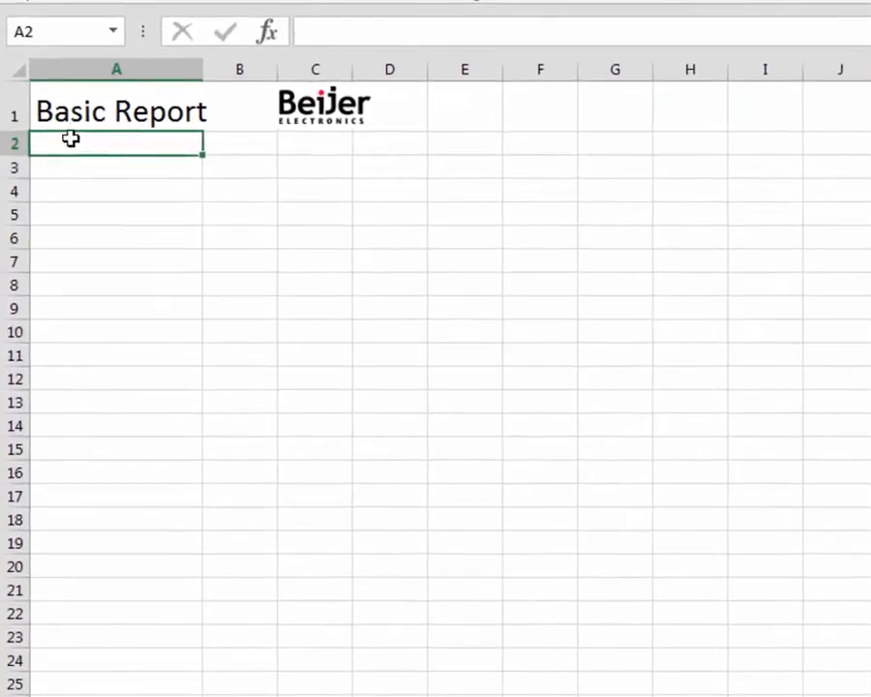
text(T)
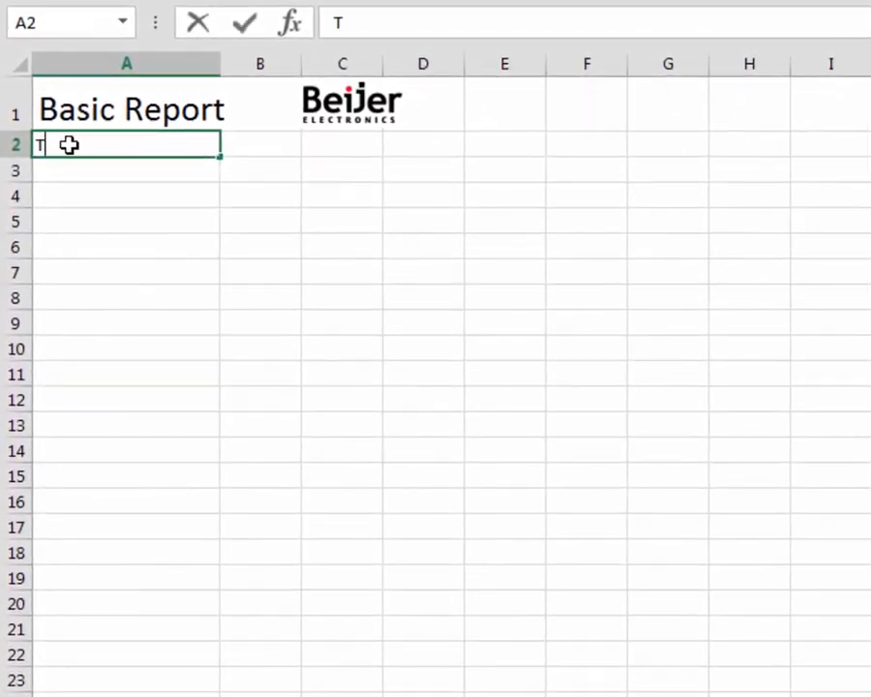
text(ank Leve)
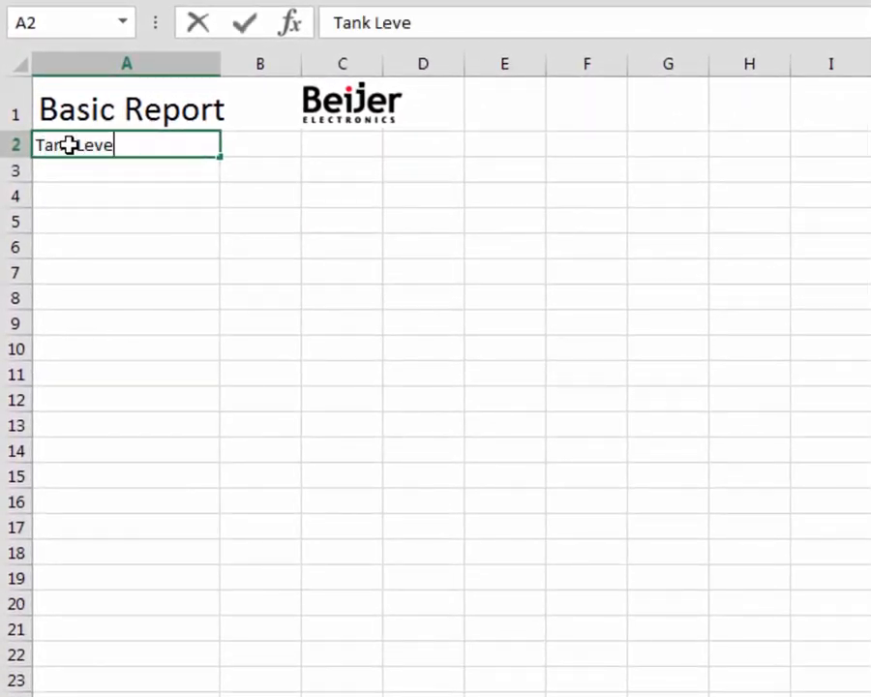
text(l 1)
key(Return)
text(Tank )
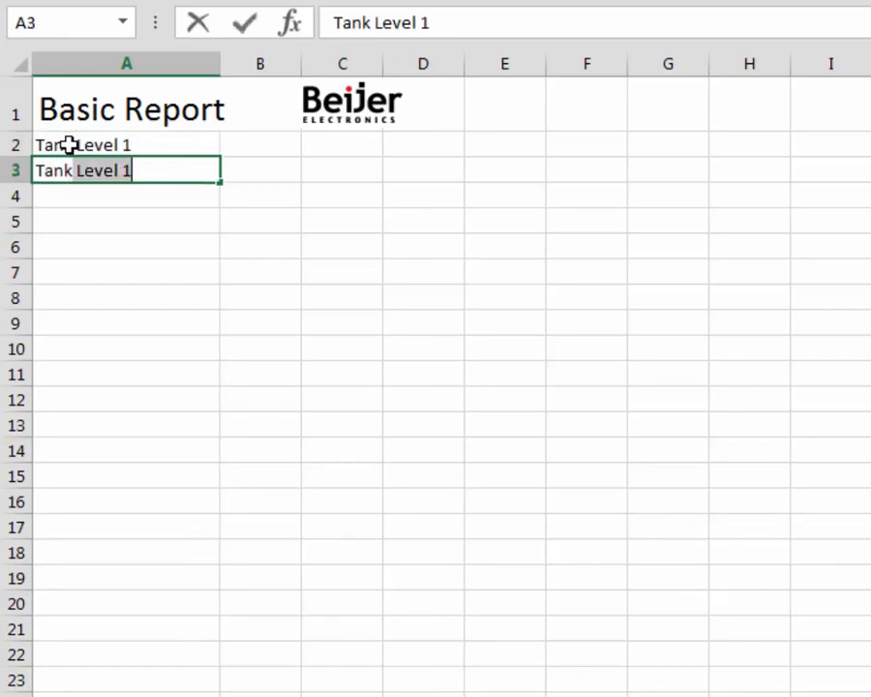
text(Level 2)
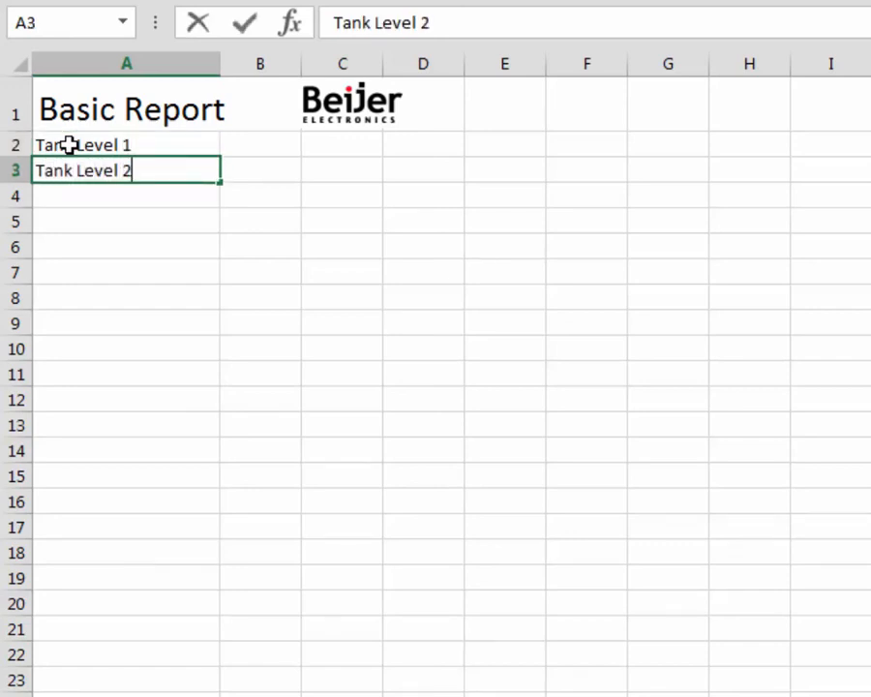
key(Return)
Step: Enter the tag placeholder <#Tag(TankLevel1)> in cell B2, beside the Tank Level 1 label
key(Right)
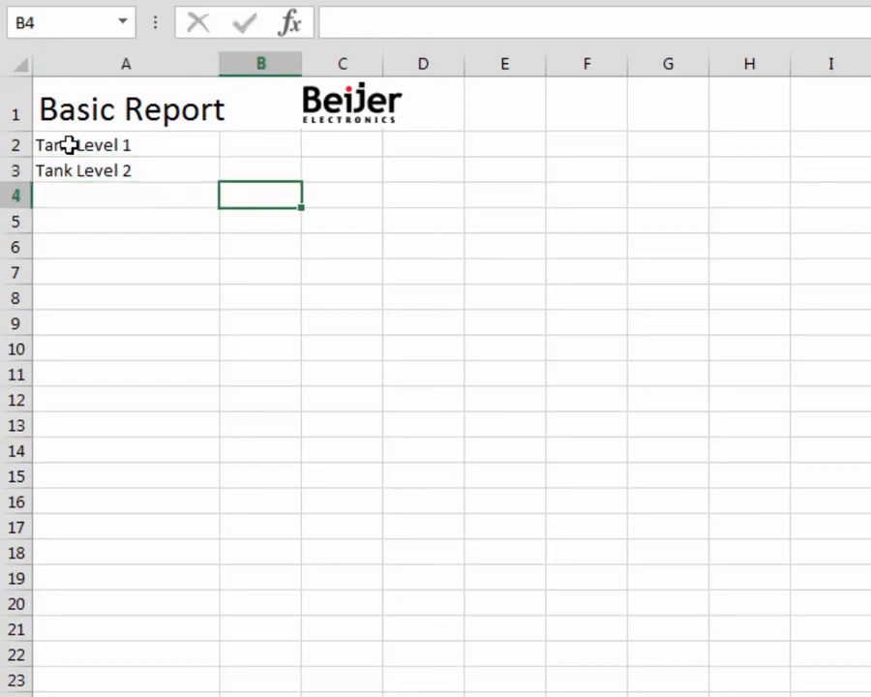
key(Up)
key(Up)
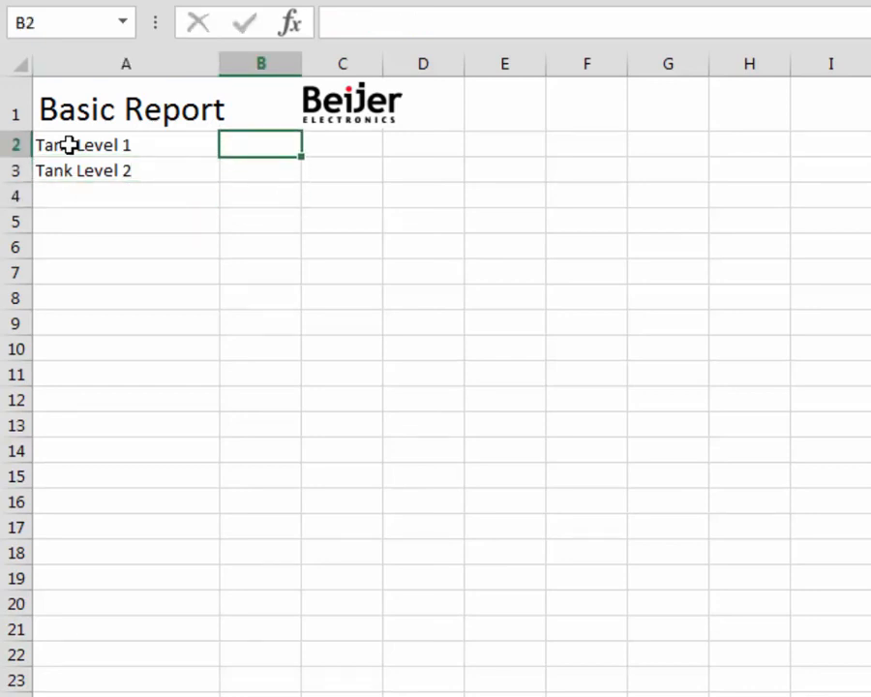
text(<)
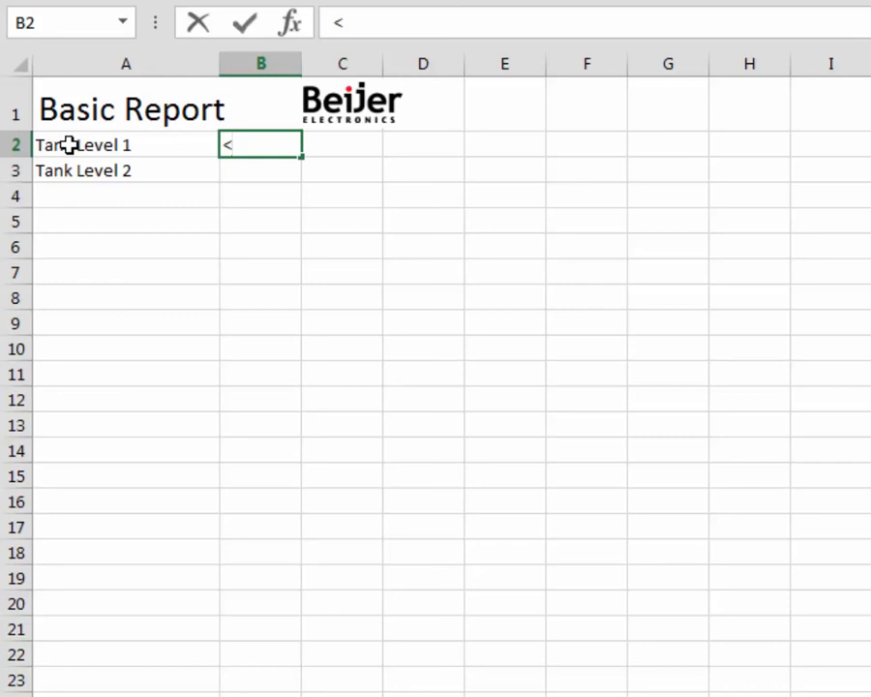
text(#Tag)
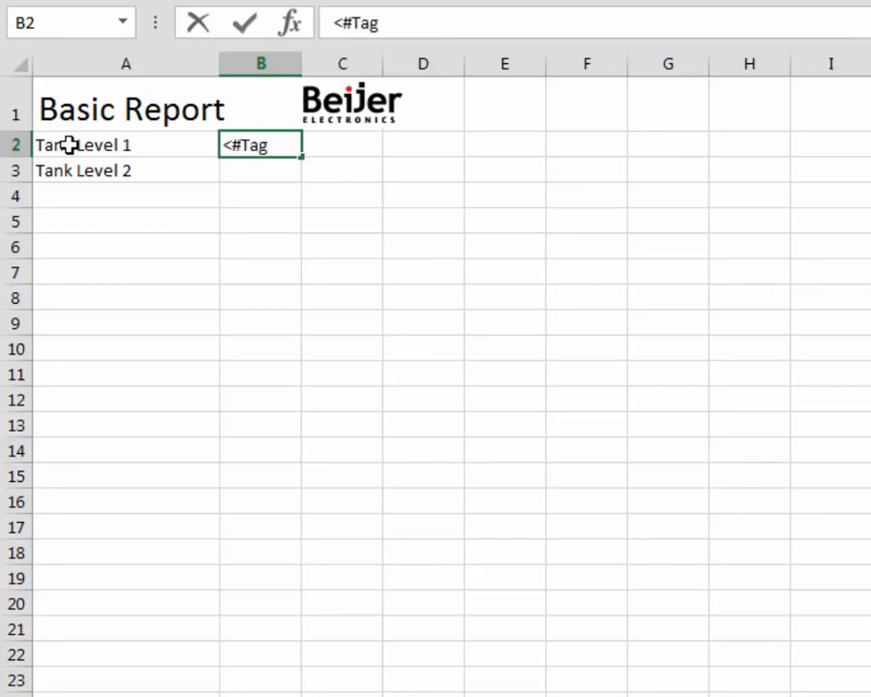
text((Tan)
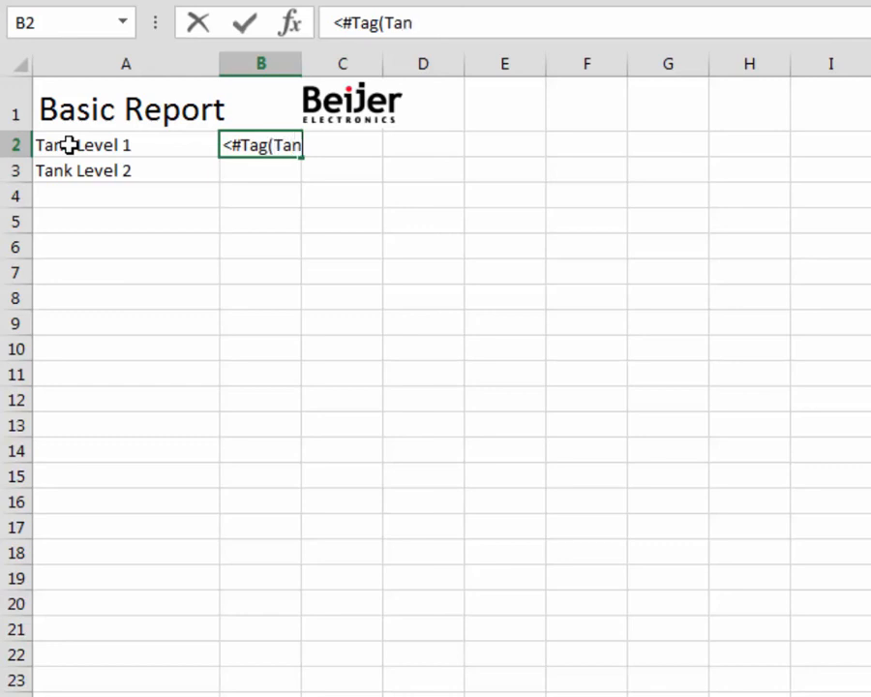
text(kLevel1))
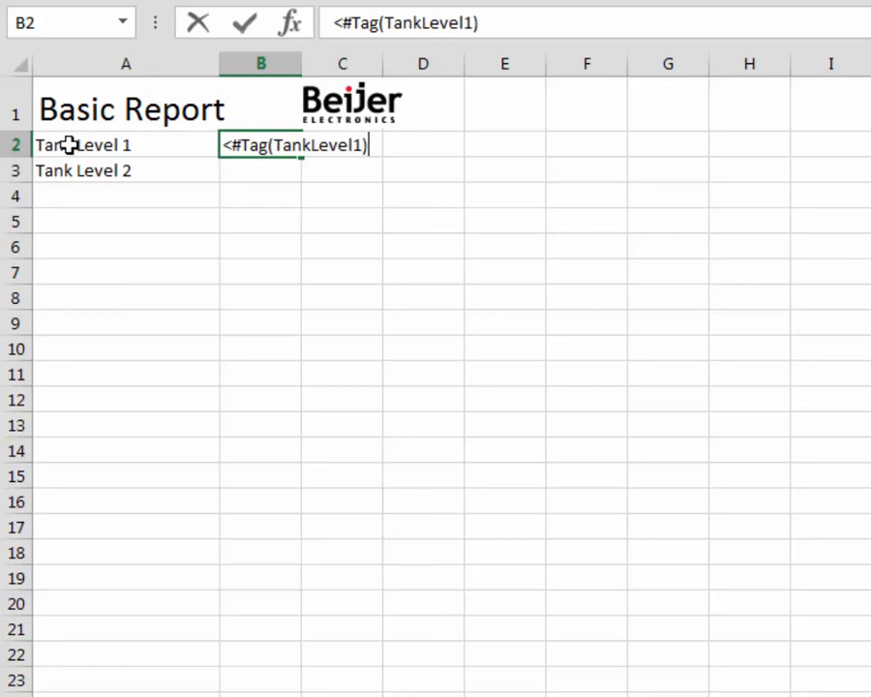
text(>)
key(Return)
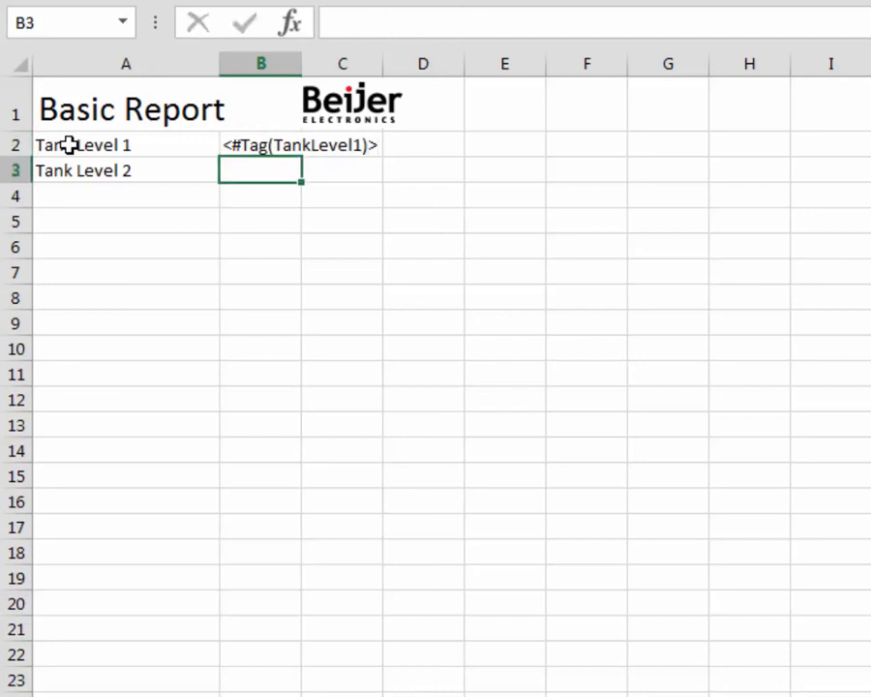
Step: Enter the tag placeholder <#Tag(TankLevel2)> in cell B3, beside the Tank Level 2 label
text(<#)
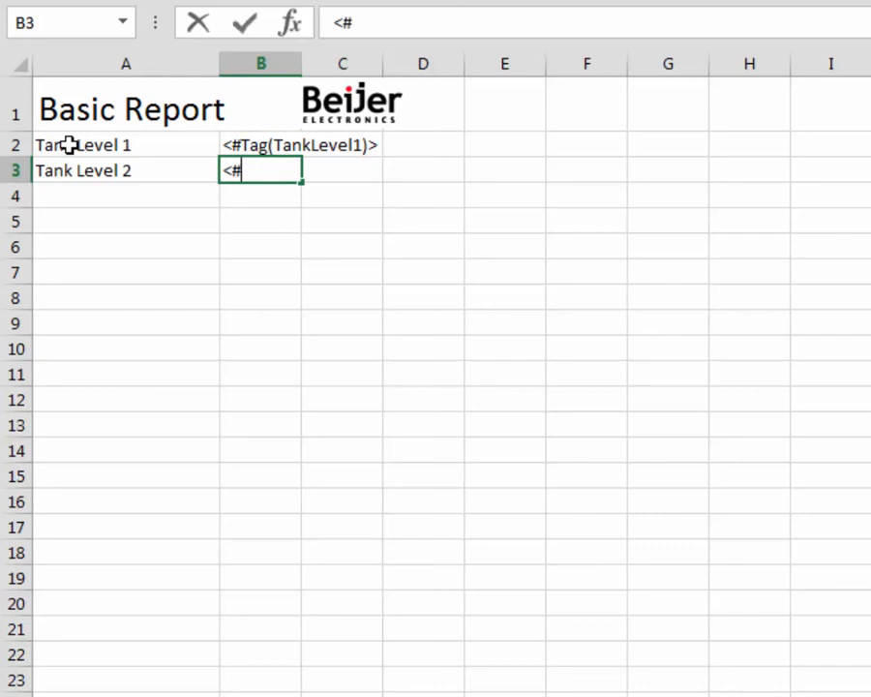
text(Tag(Tank)
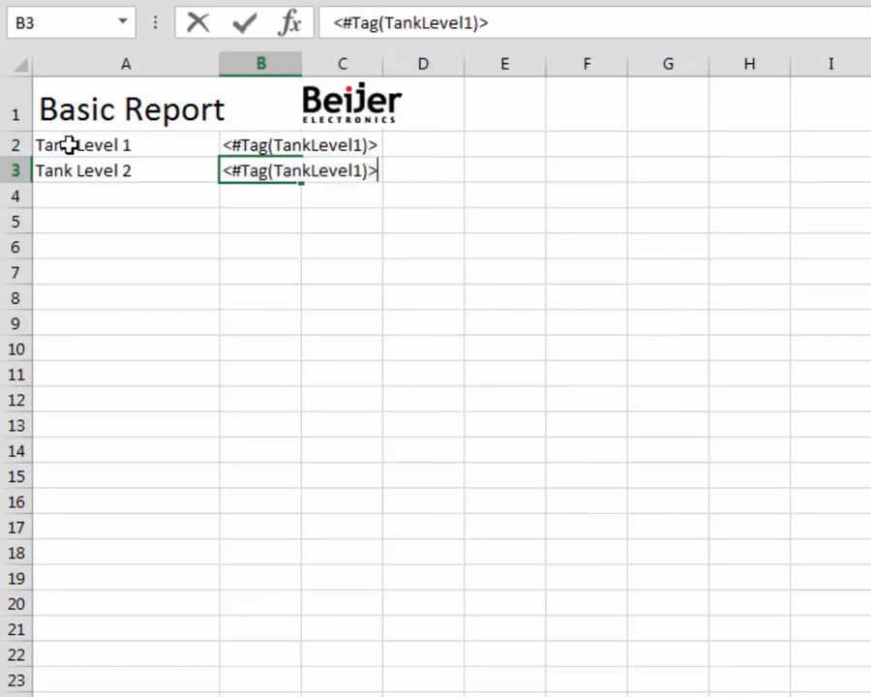
text(Level)
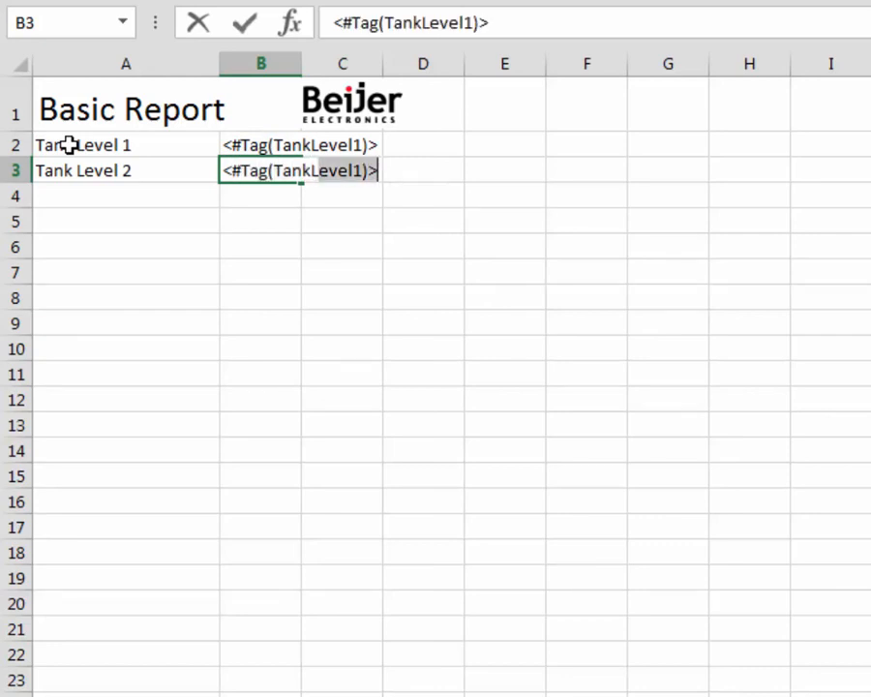
text(2)
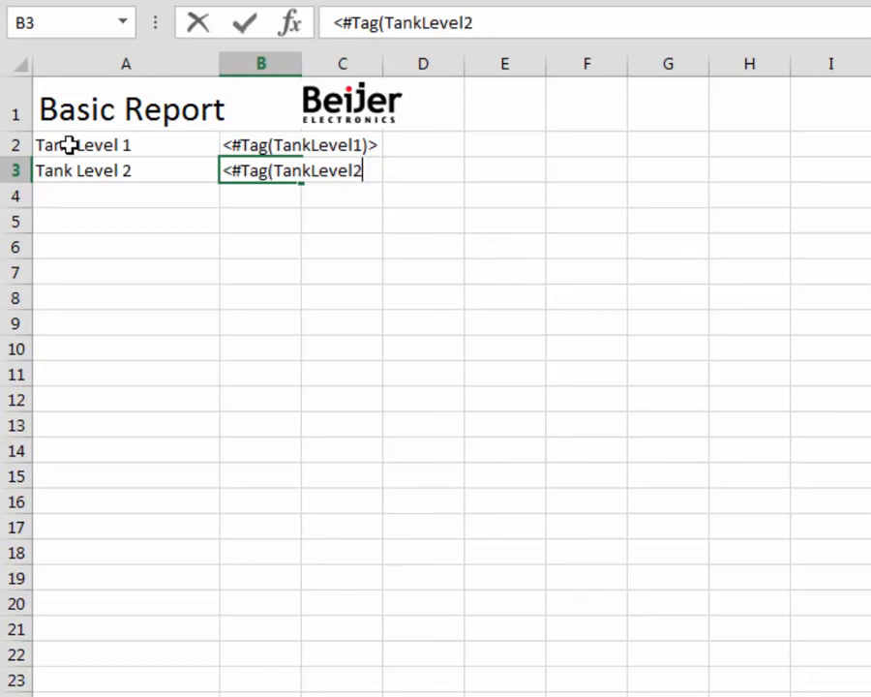
text()>)
key(Return)
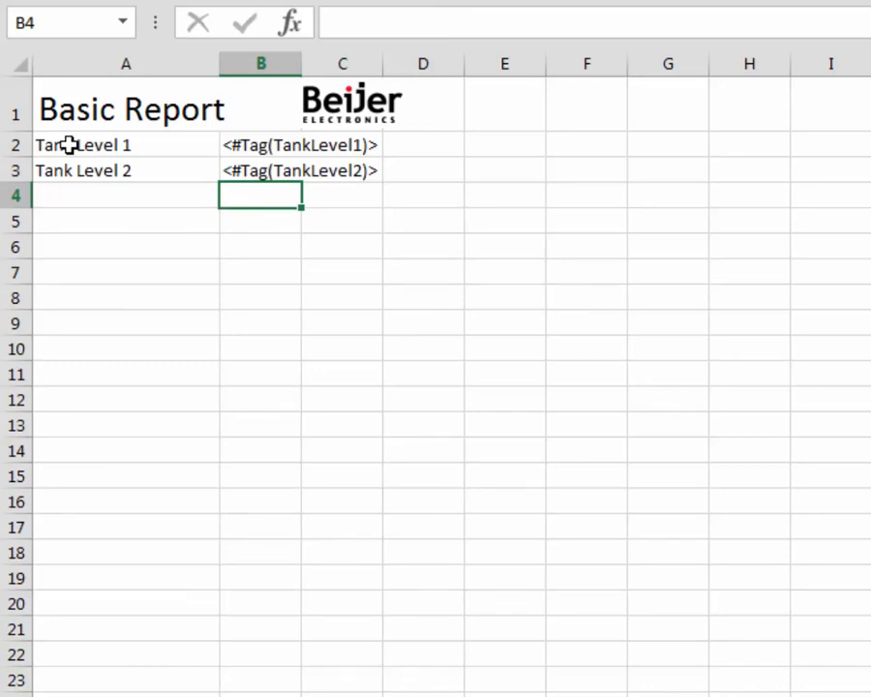
Step: Enter the formula =B2+B3 in cell B4 to sum the two tank levels
text(=)
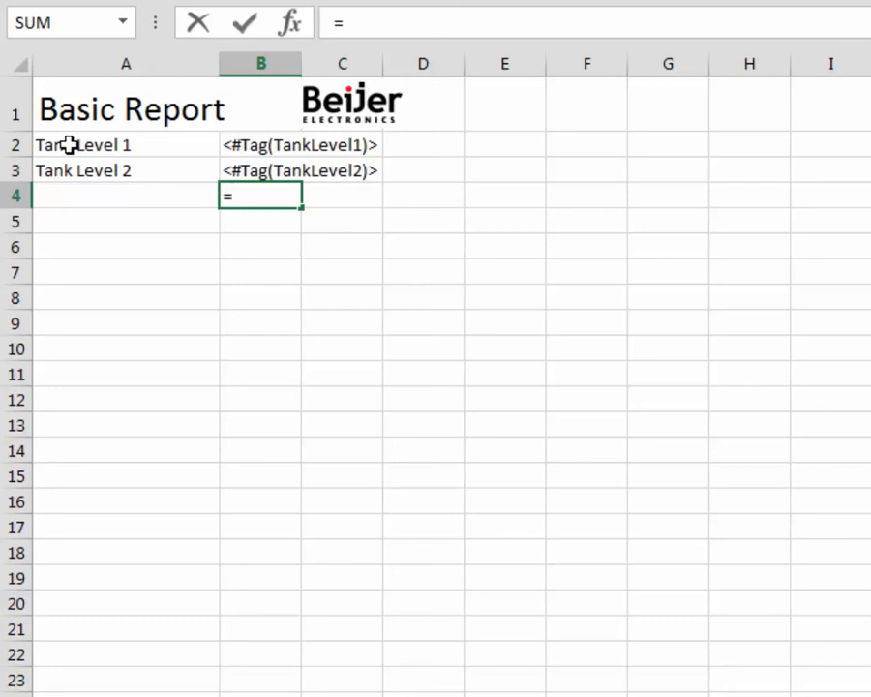
click(242, 143)
text(+)
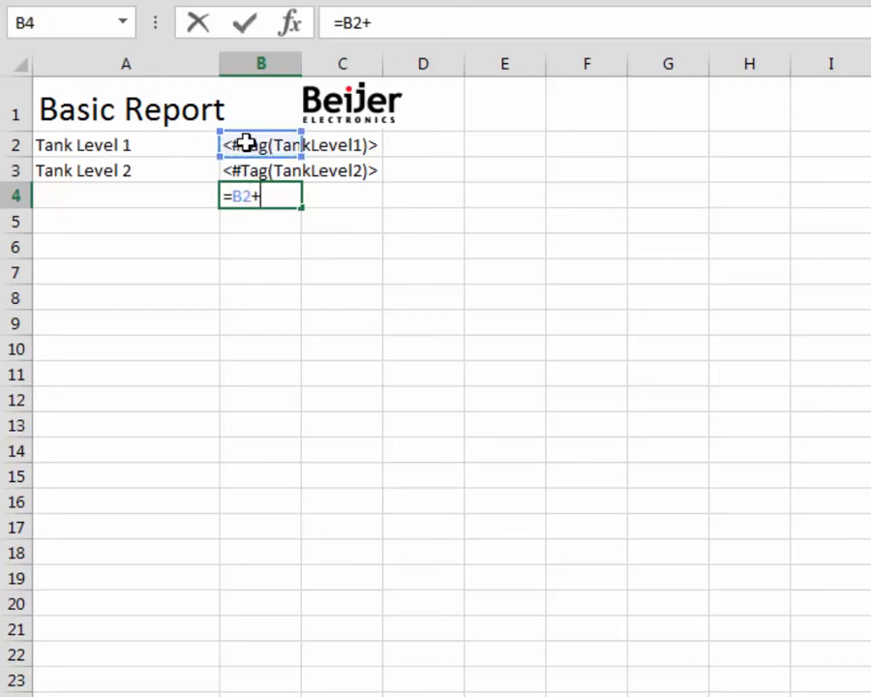
click(245, 168)
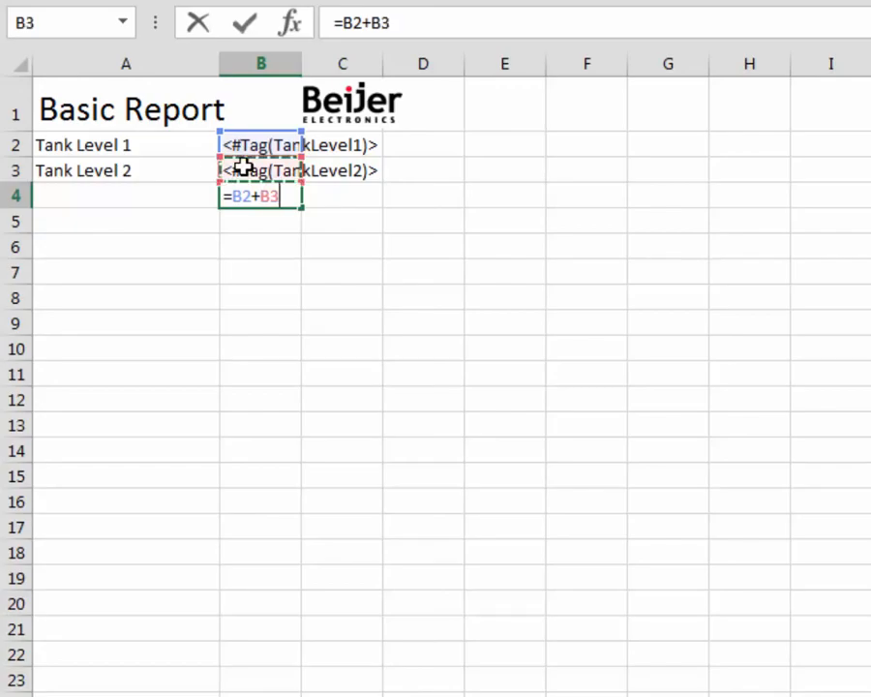
key(Return)
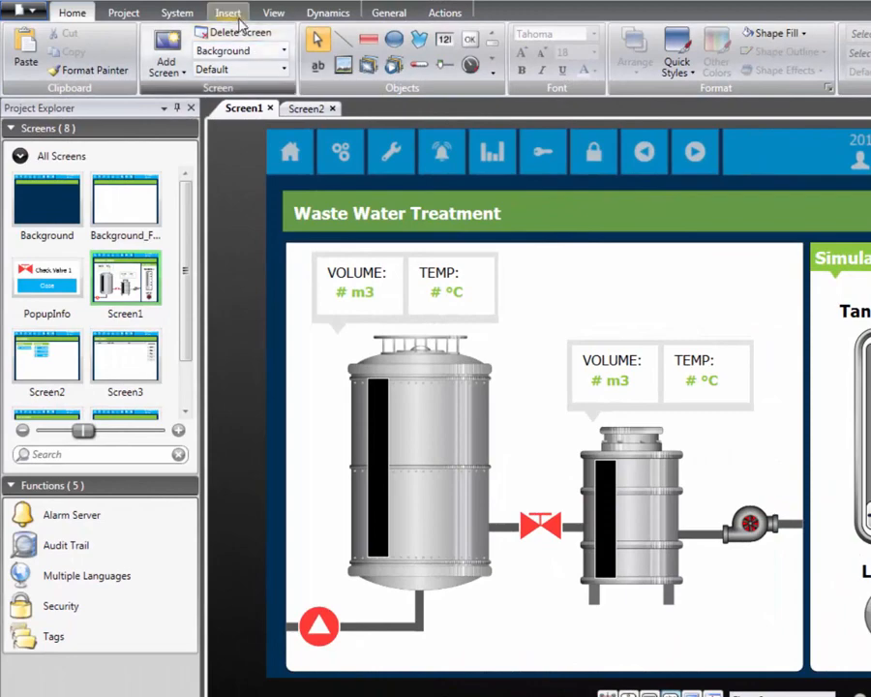
Step: Switch to iX Developer, insert the Reports function and add a report based on the BasicReport.xls template
click(237, 17)
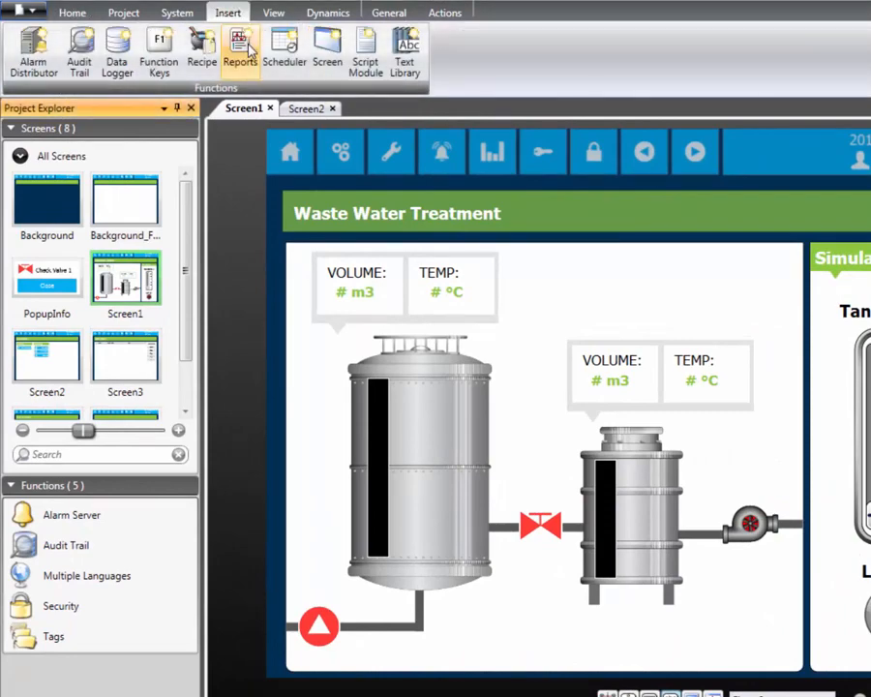
click(244, 50)
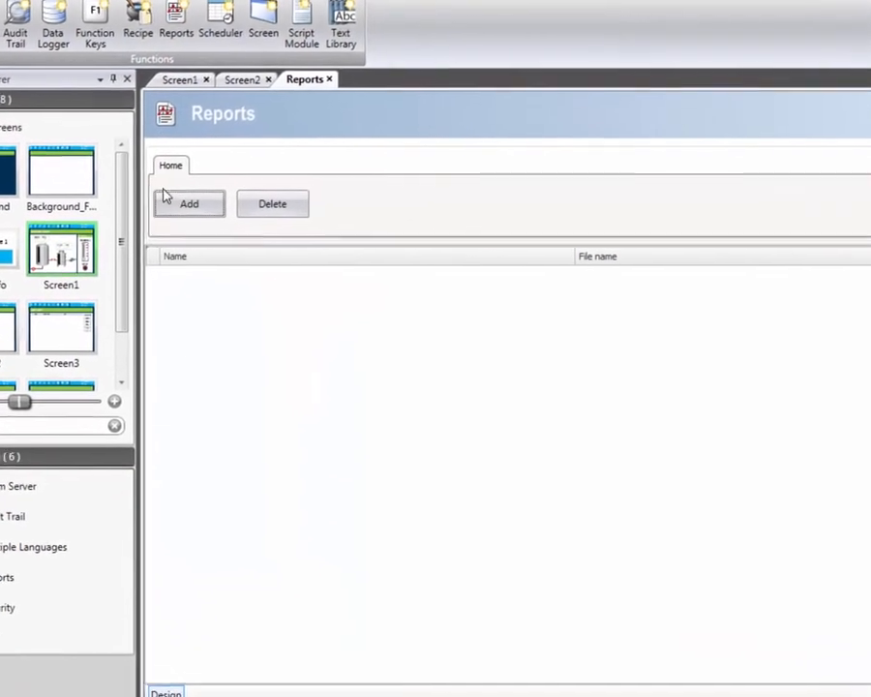
click(167, 198)
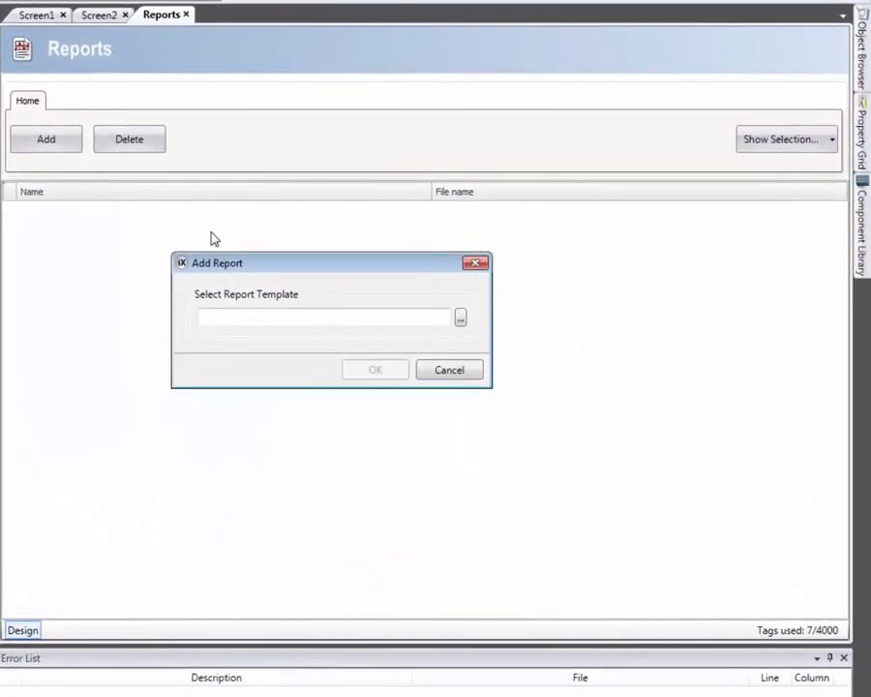
click(460, 317)
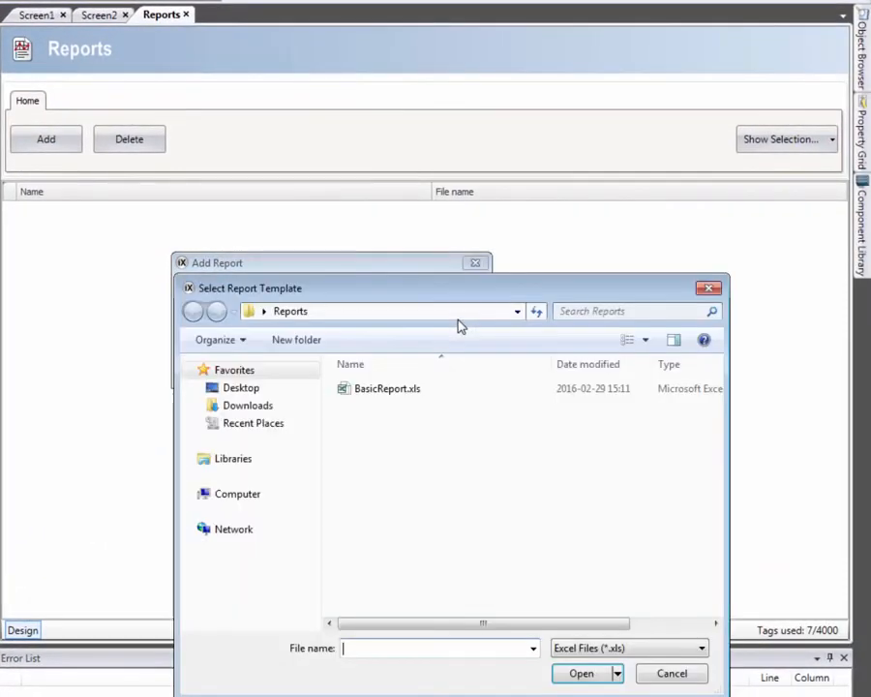
click(413, 390)
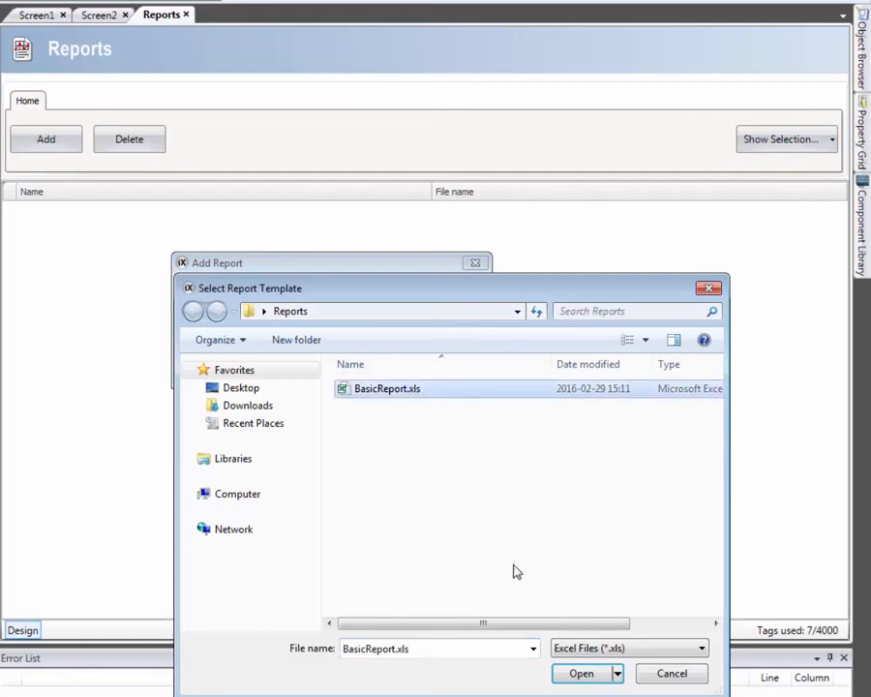
click(593, 684)
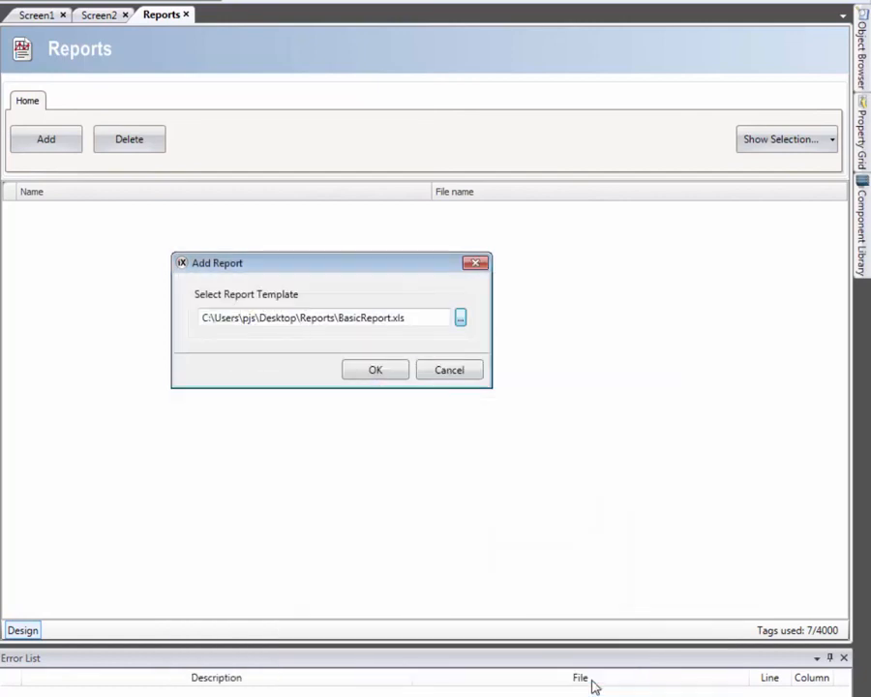
click(364, 370)
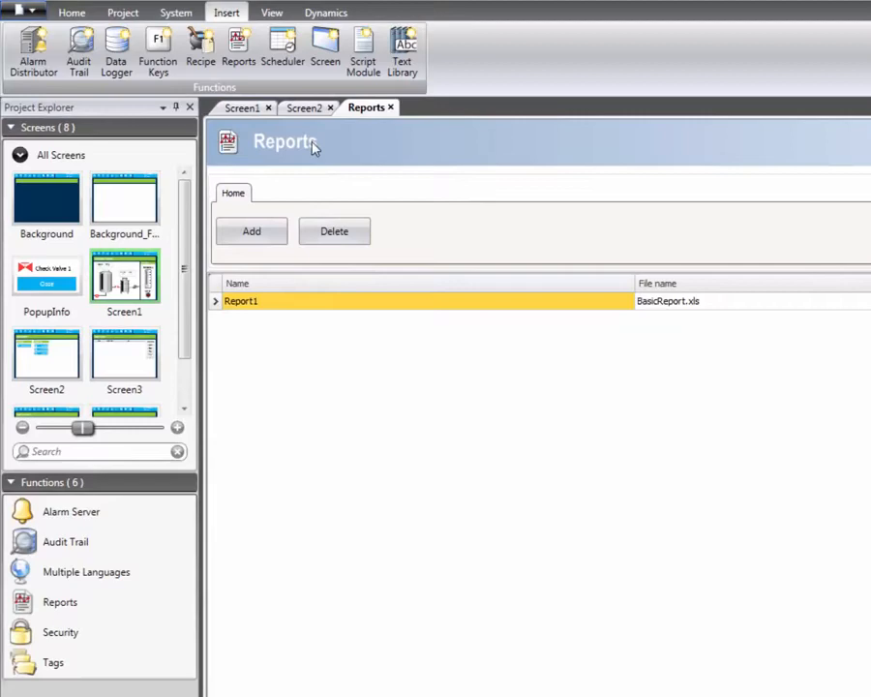
Step: Assign the Generate report click action to the Basic Report button on Screen2
click(154, 40)
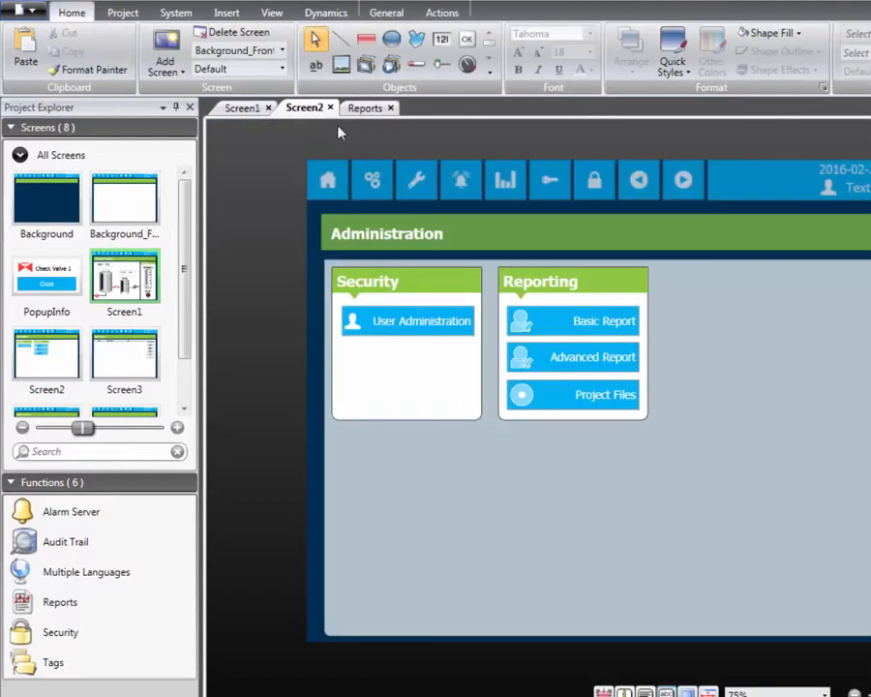
click(577, 306)
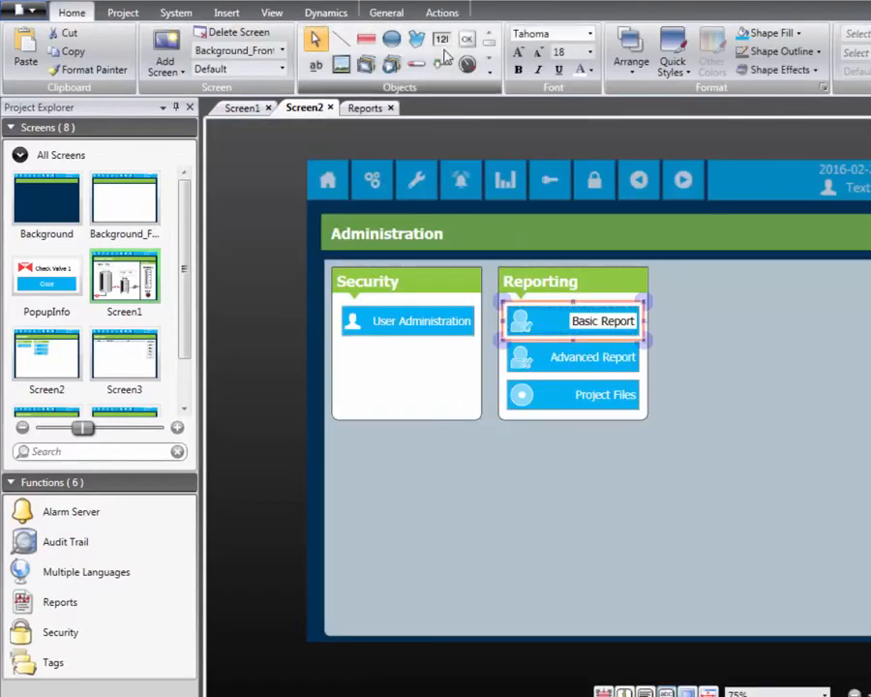
click(441, 13)
click(126, 34)
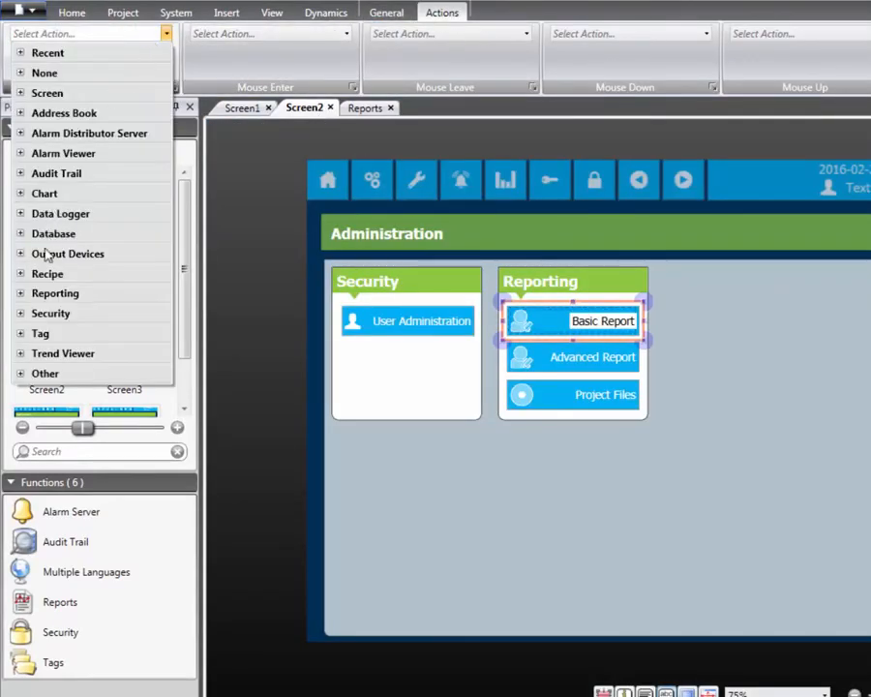
click(29, 294)
click(108, 329)
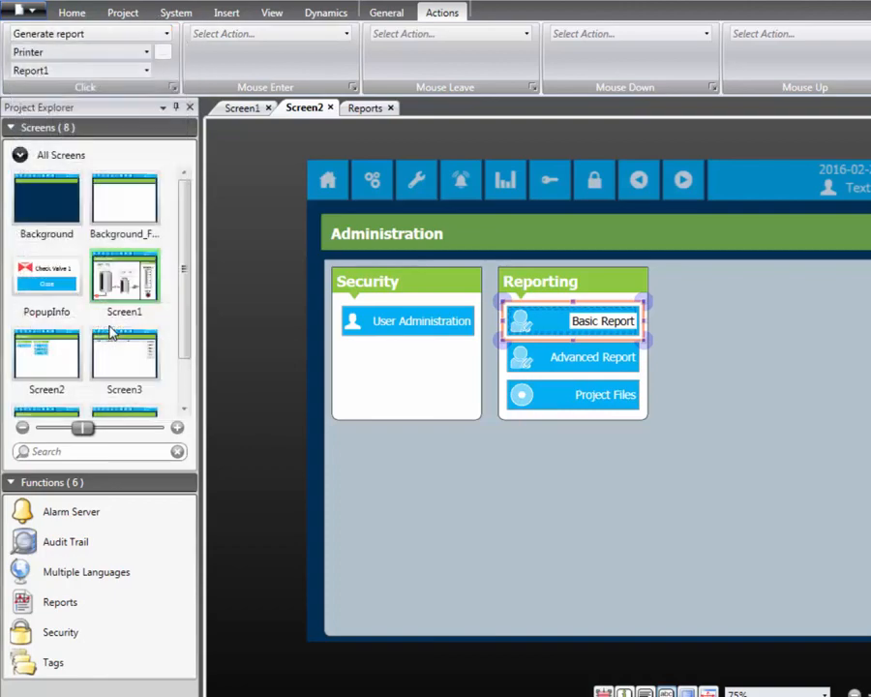
Step: Set the Basic Report button's report output to File, with the Project Files Folder as its destination
click(146, 51)
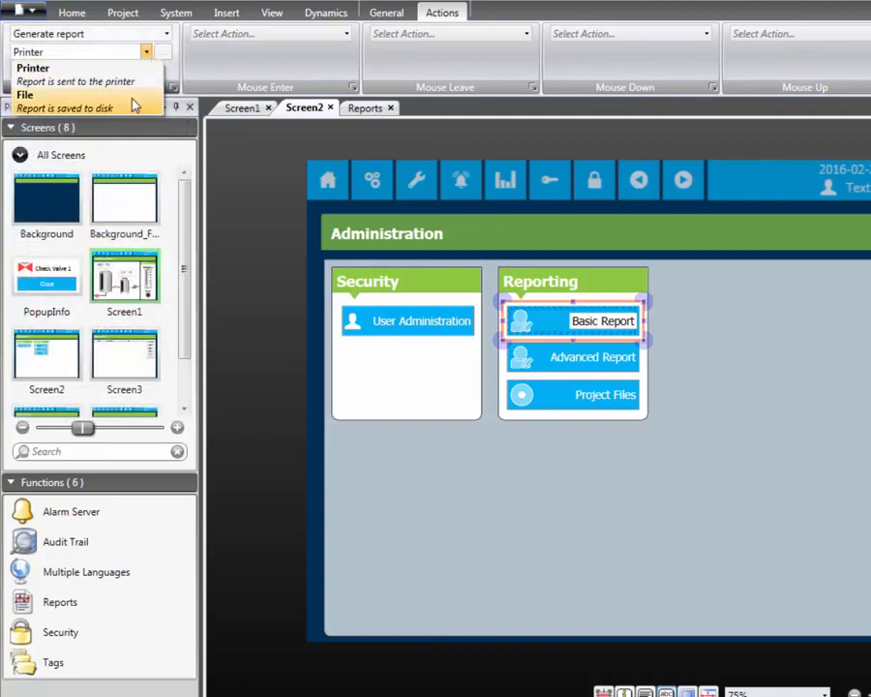
click(136, 107)
click(163, 52)
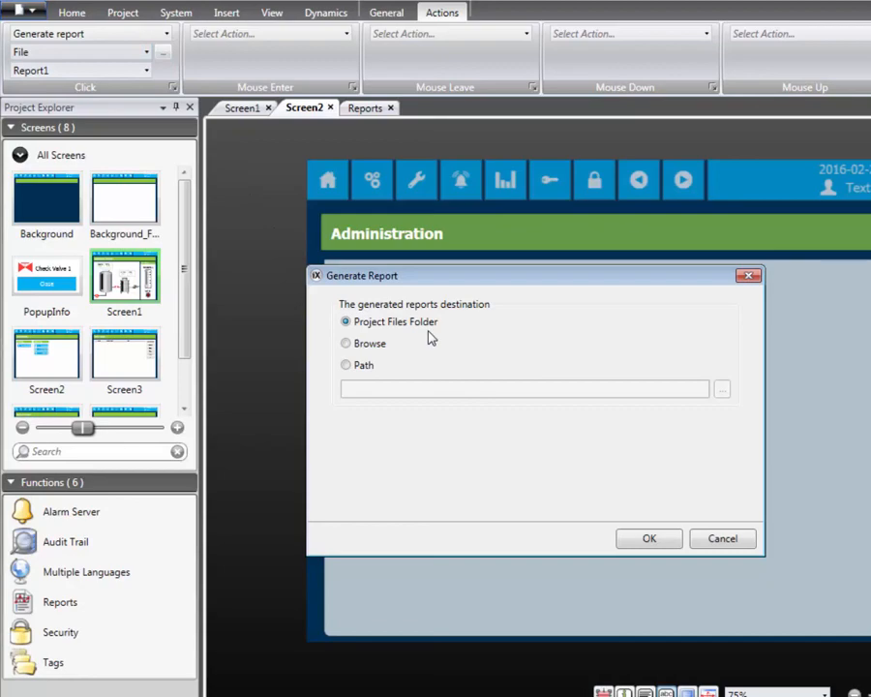
click(656, 539)
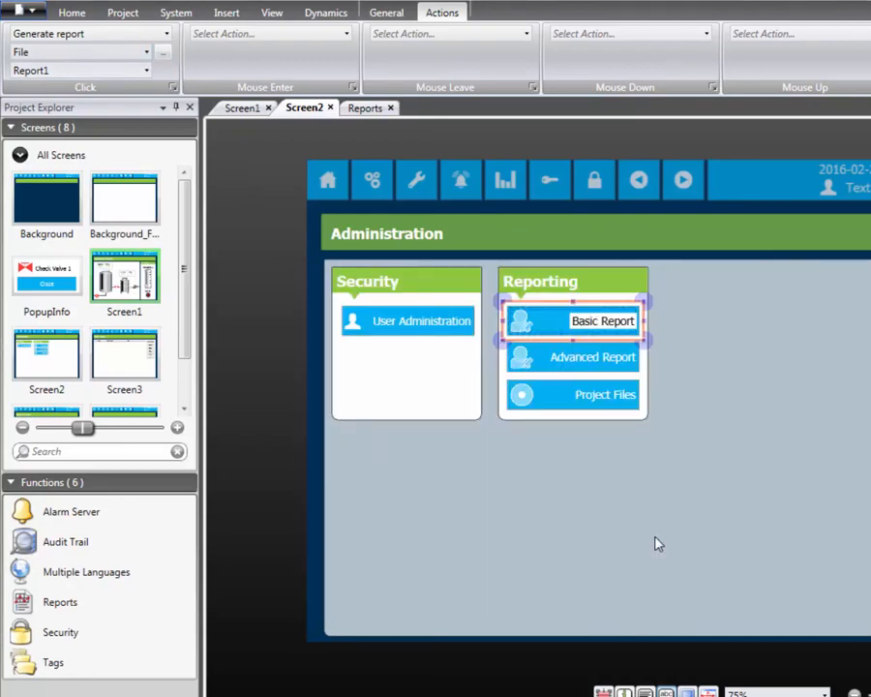
click(629, 524)
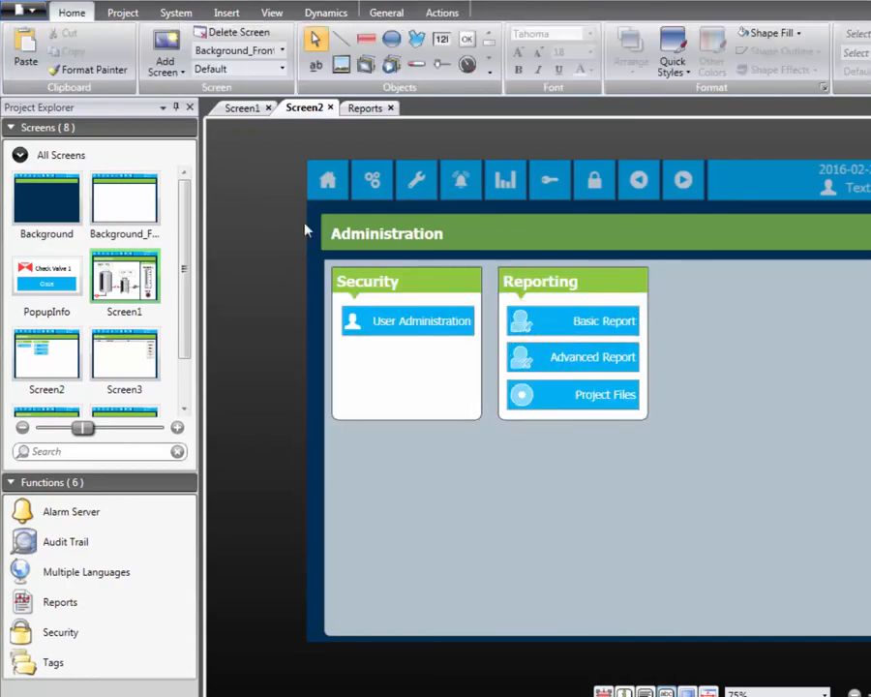
Step: Run the project and go to the Administration screen in the running application
click(131, 16)
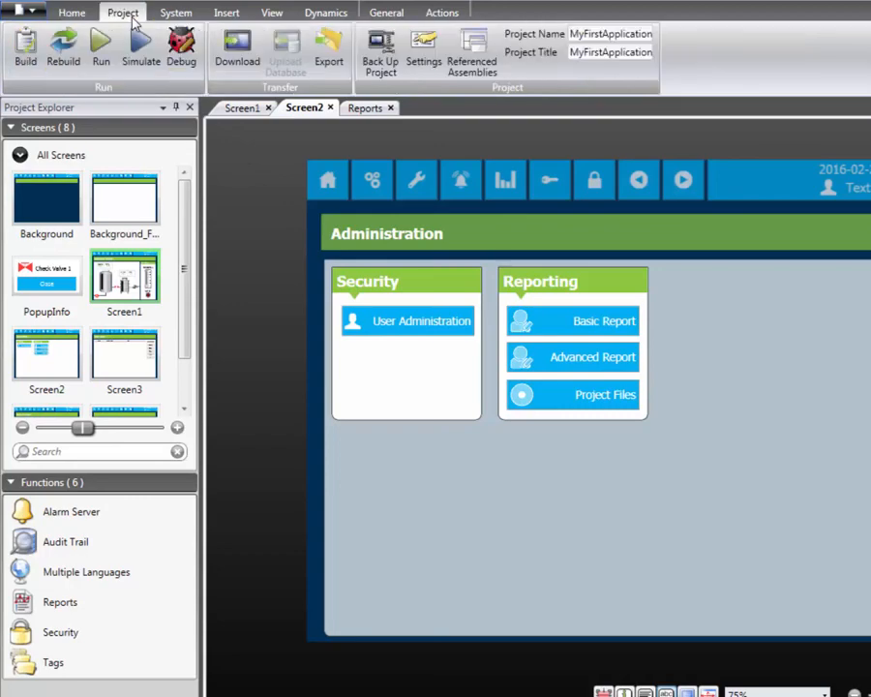
click(98, 47)
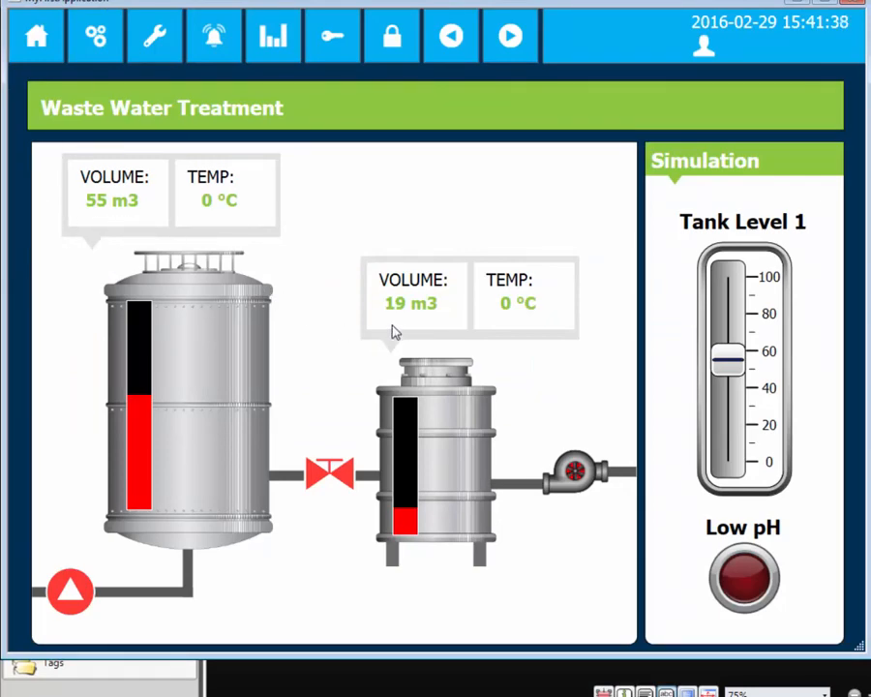
click(97, 43)
Step: Generate the basic report, then open the resulting BasicReport .xls file from the Project Files Reports folder
click(374, 224)
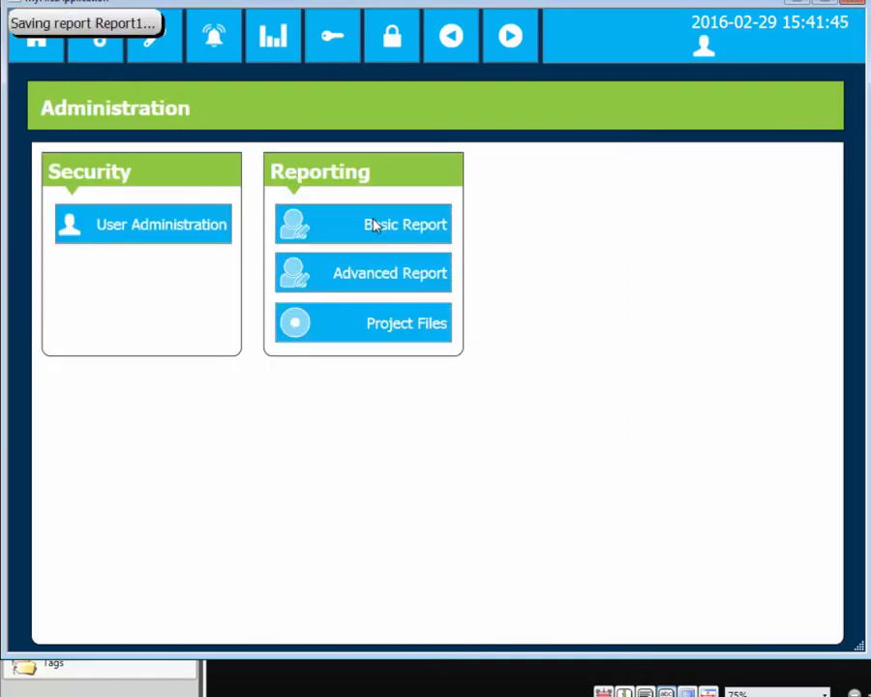
click(363, 324)
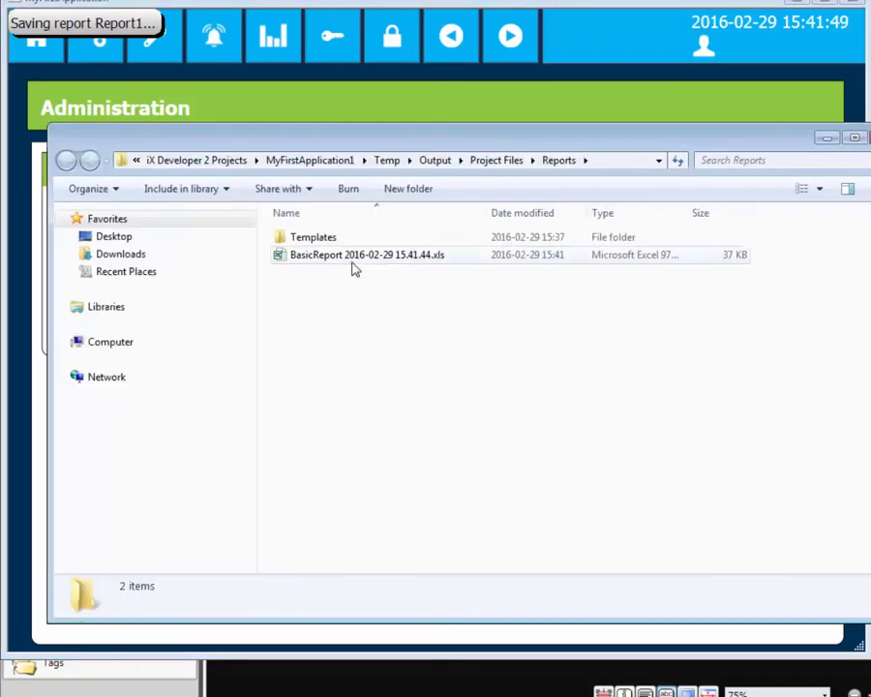
double_click(355, 268)
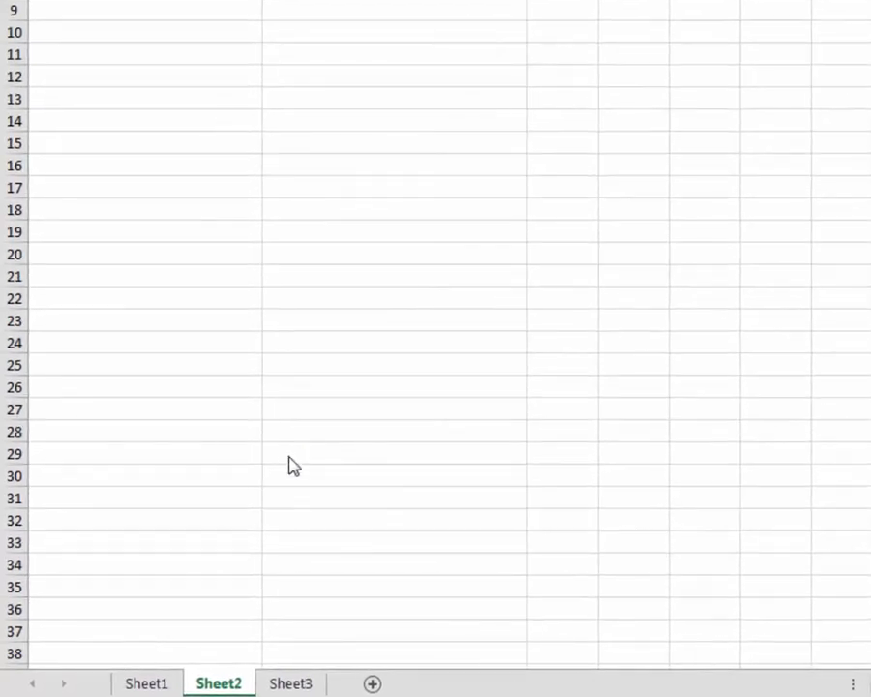
Step: In the Excel report template, rename Sheet3 as <#Config>
click(293, 684)
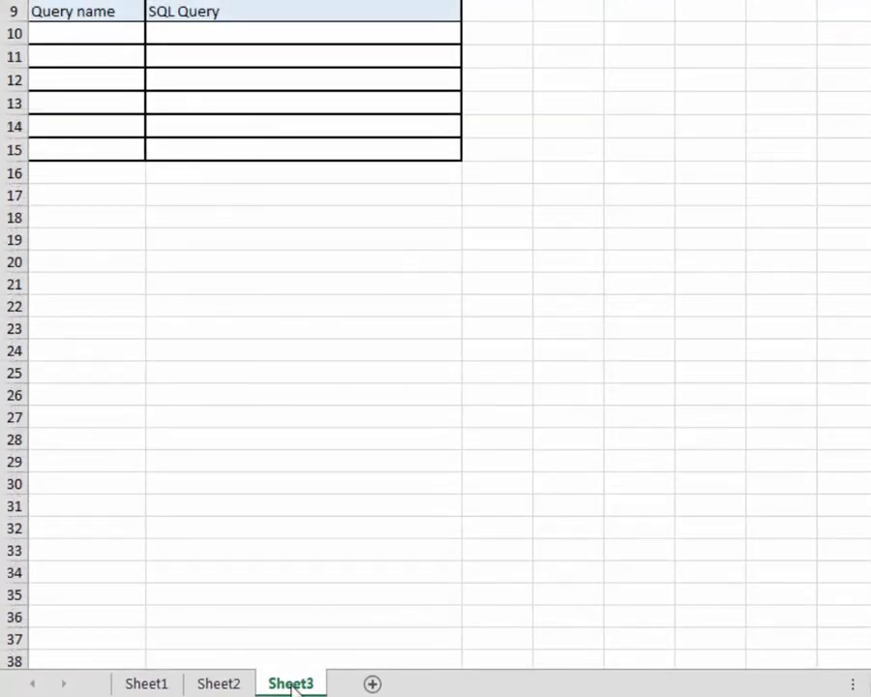
right_click(293, 684)
click(387, 487)
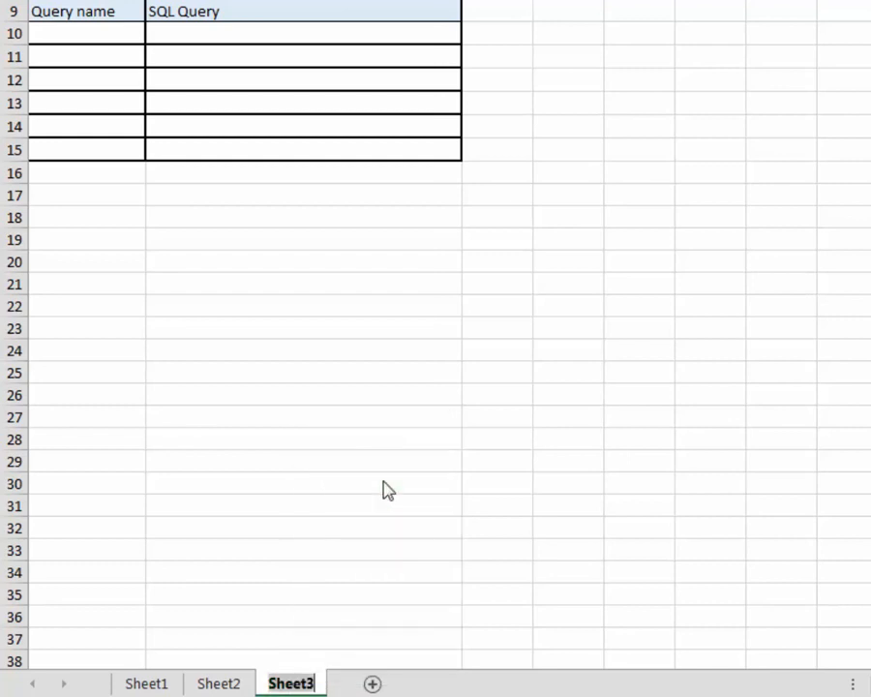
text(<)
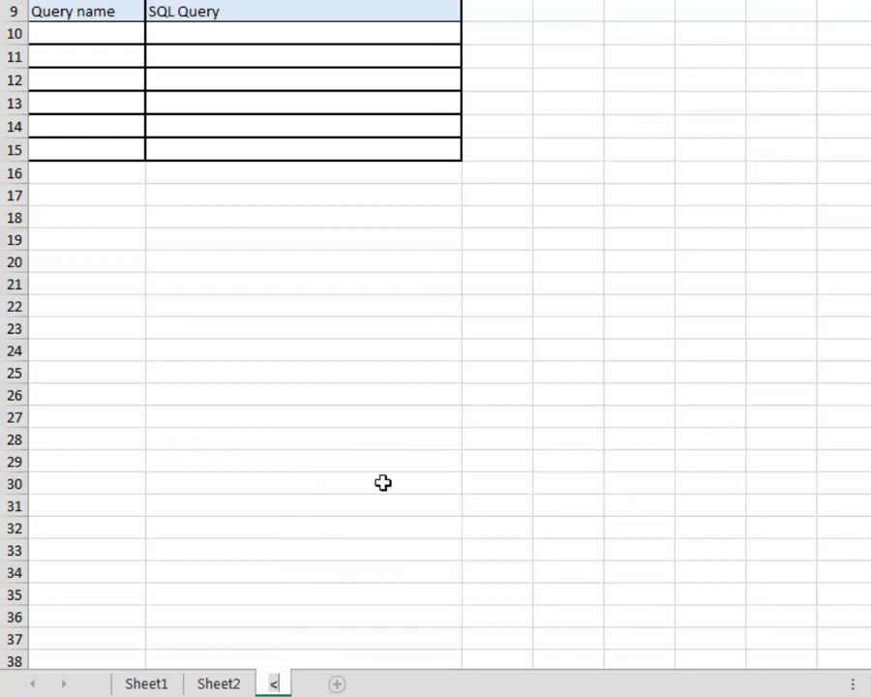
text(#Conf)
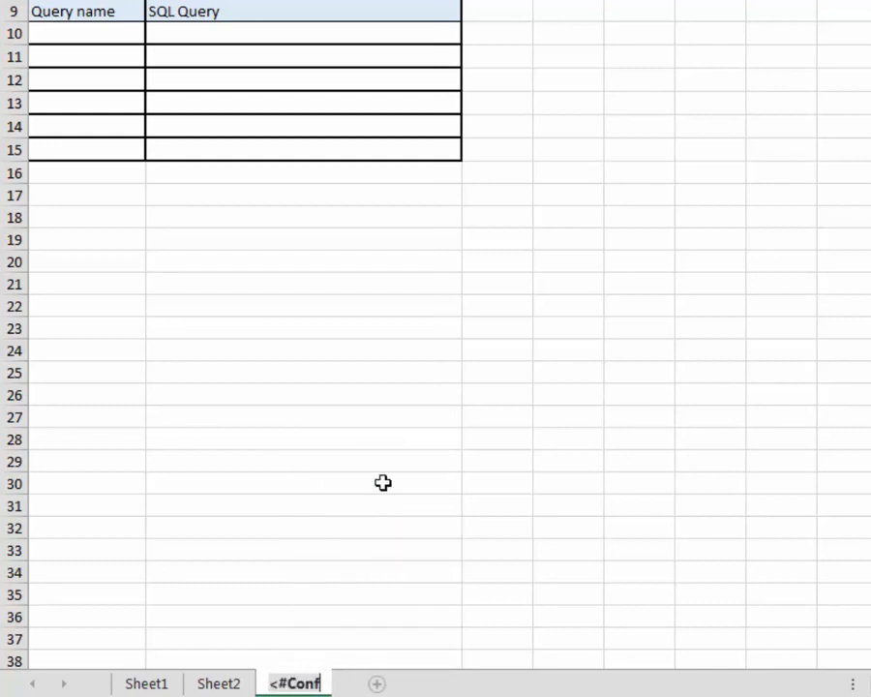
text(ig>)
key(Return)
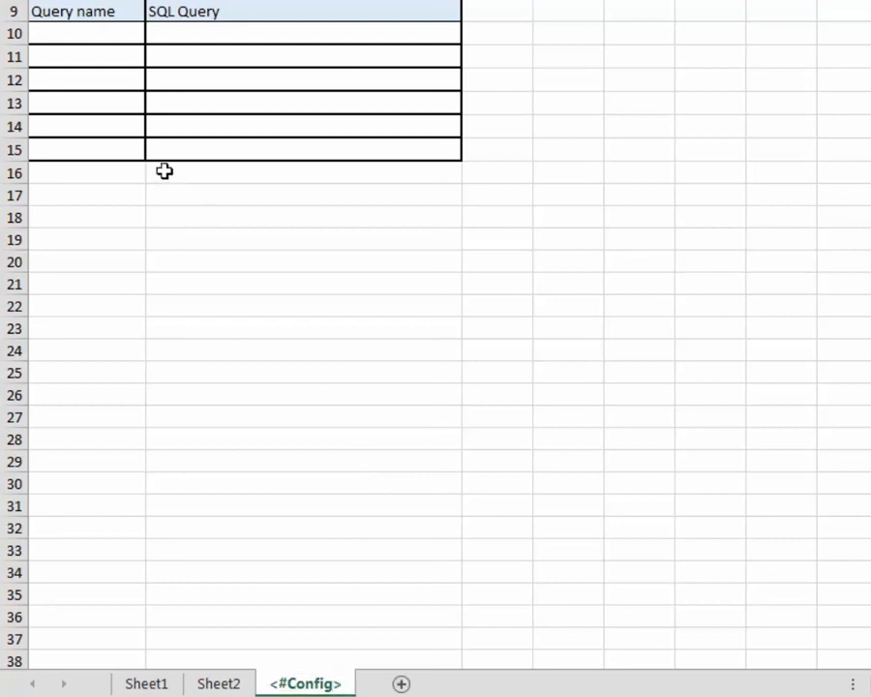
Step: Enter GetAlarms as the query name in row 10 of the <#Config> sheet
click(75, 34)
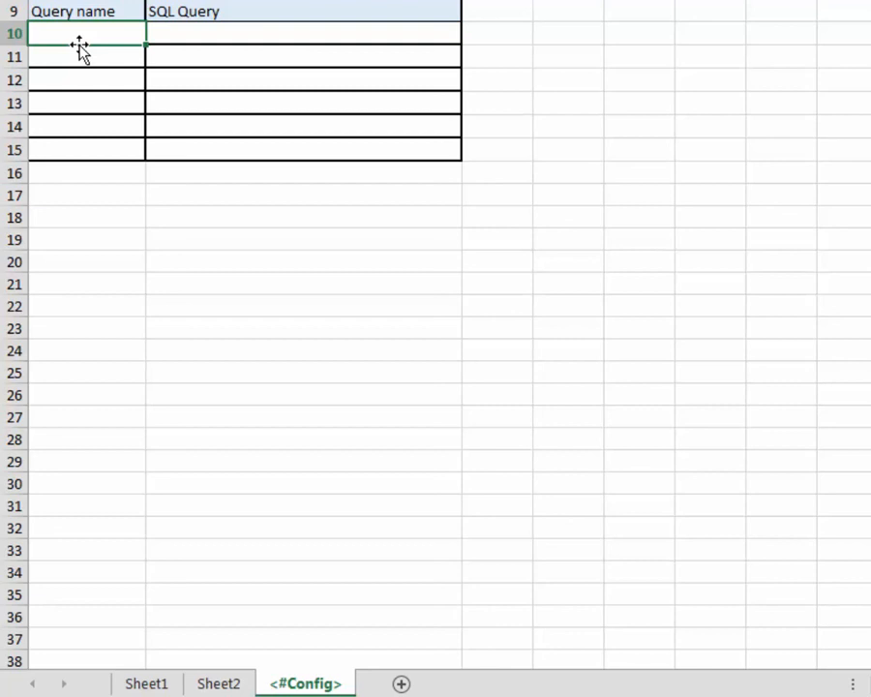
text(GetAll)
text(rms)
key(Tab)
Step: Enter SQL(General;SELECT * FROM AlarmServer) as the SQL query for GetAlarms
text(SQ)
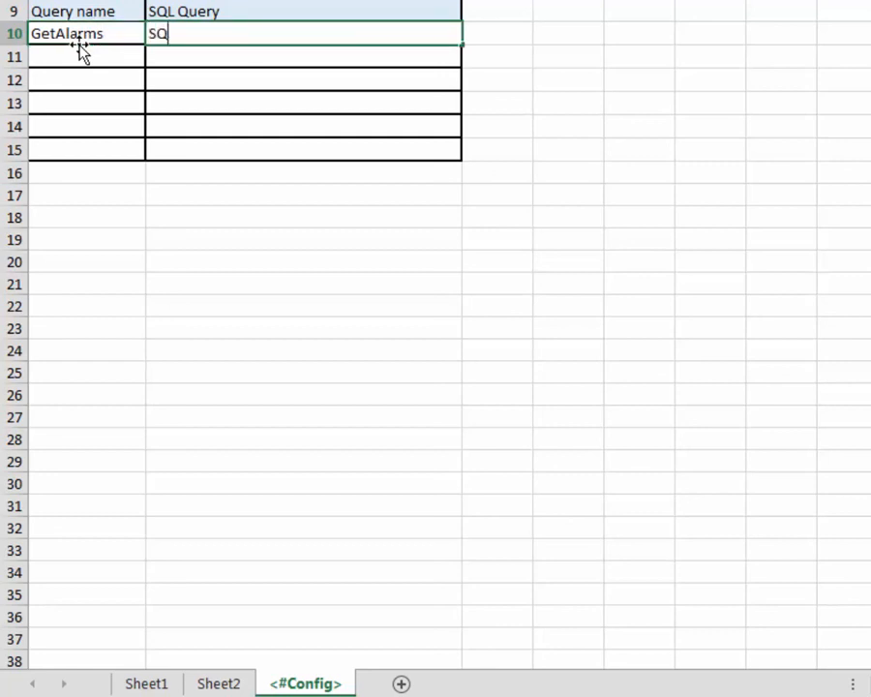
text(L(General;)
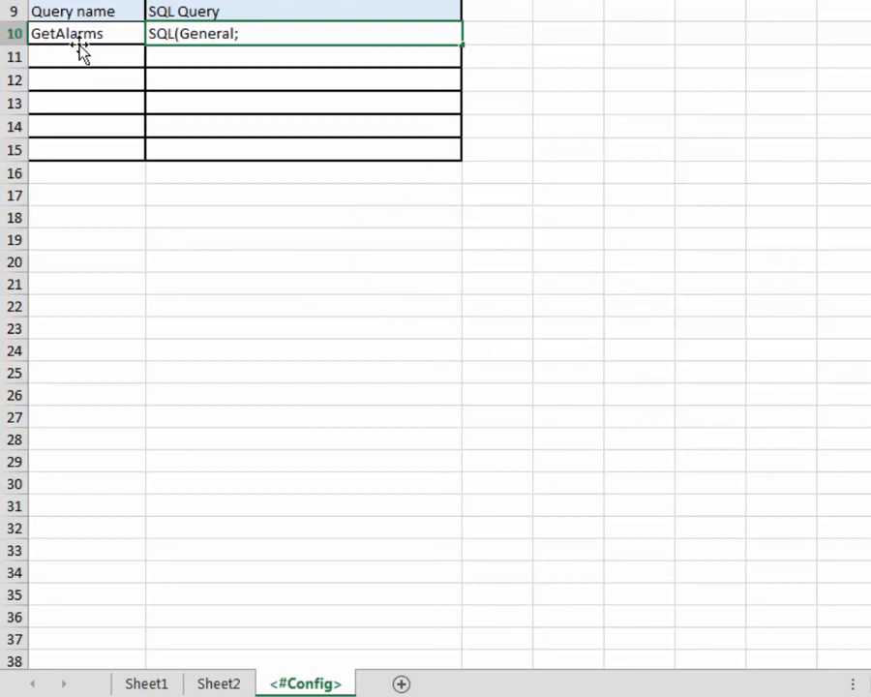
text(SELECT * FROM)
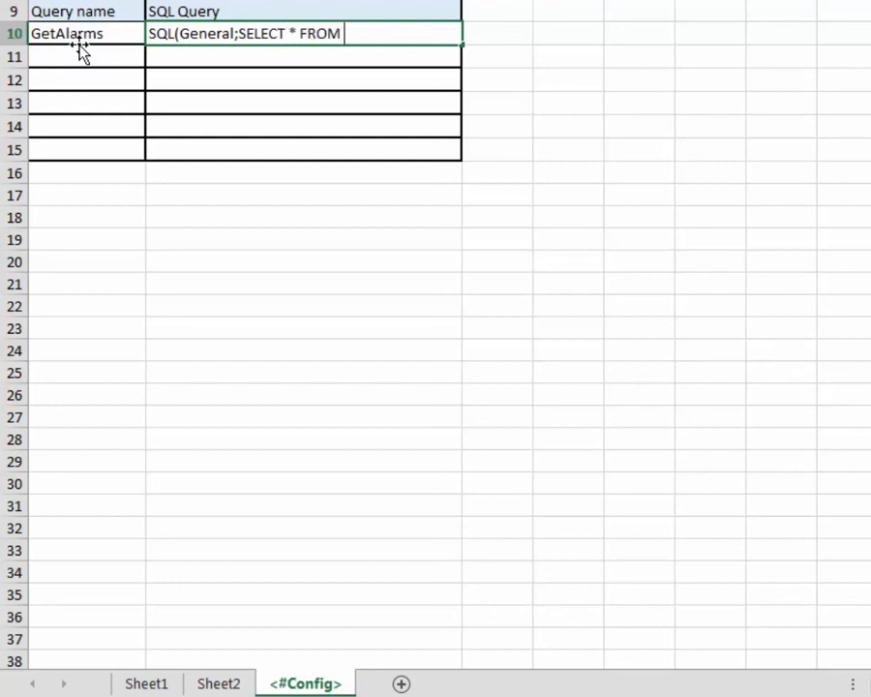
text(AlarmSer)
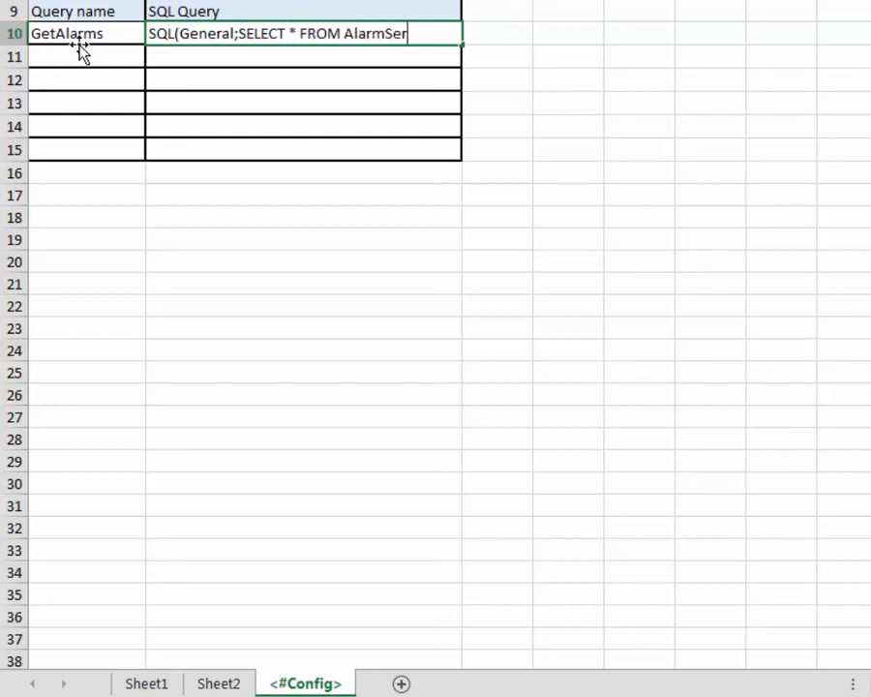
text(ver))
key(Return)
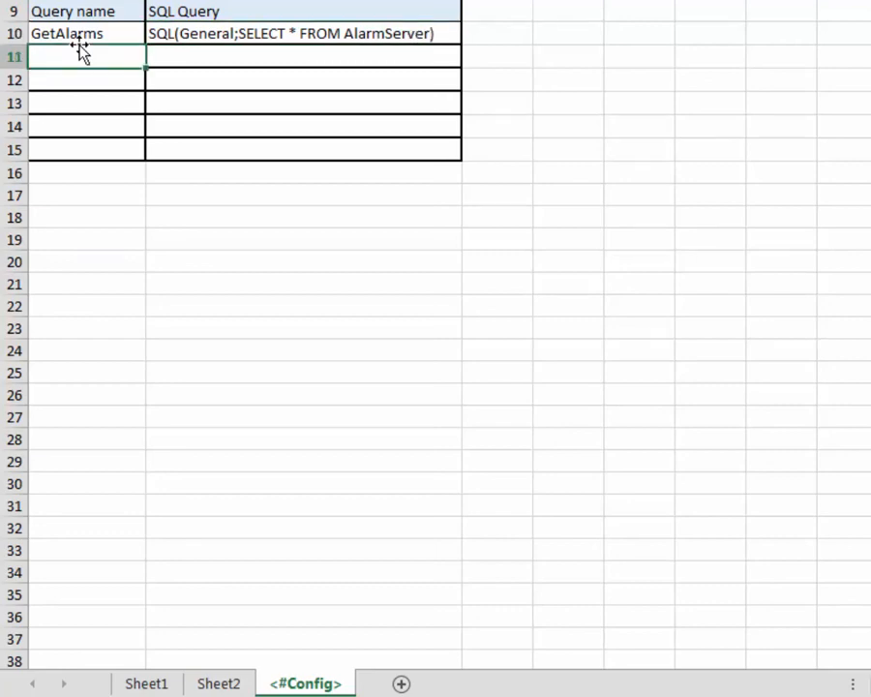
Step: On Sheet2, enter the column headings Time in A1 and Text in B1
click(219, 683)
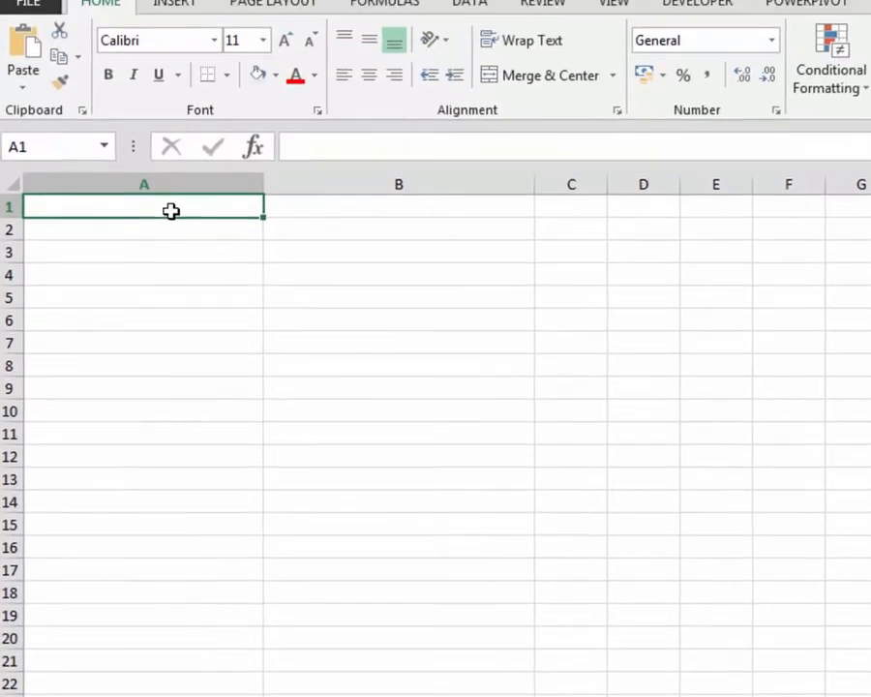
text(Time)
key(Tab)
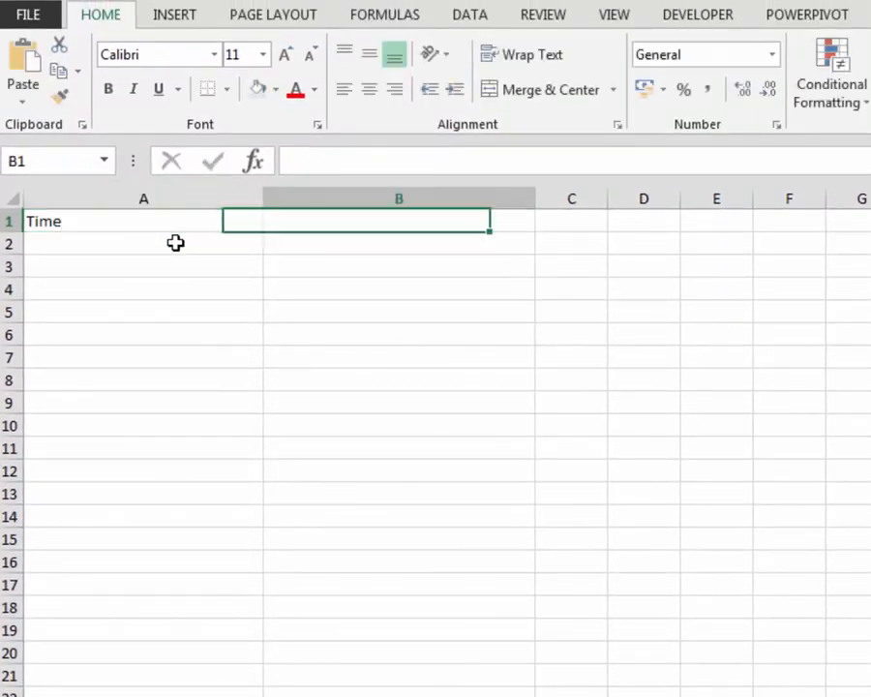
text(Text)
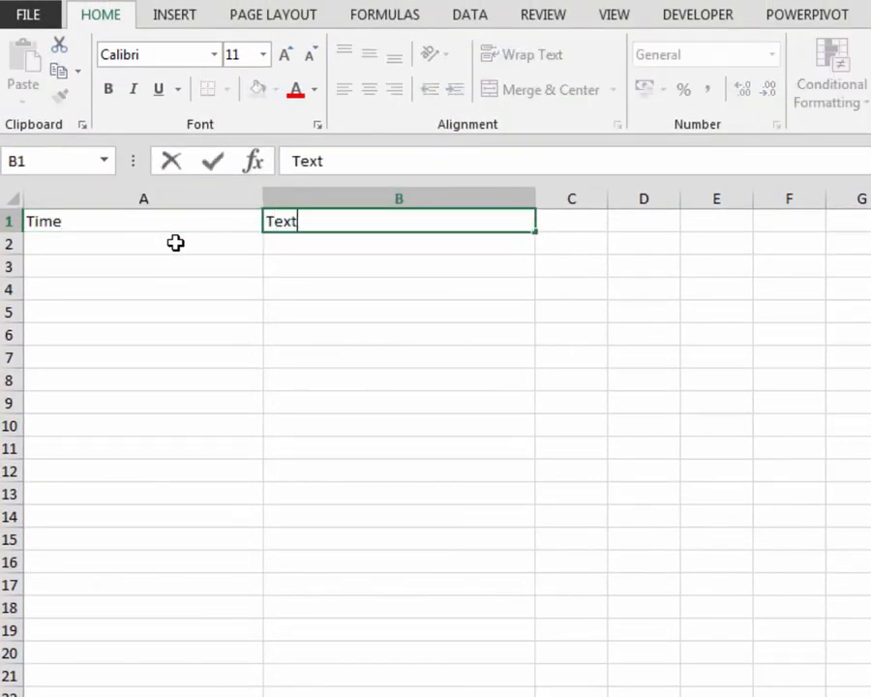
Step: Enter <#GetAlarms.ActiveTime> in cell A2 under the Time heading
click(175, 243)
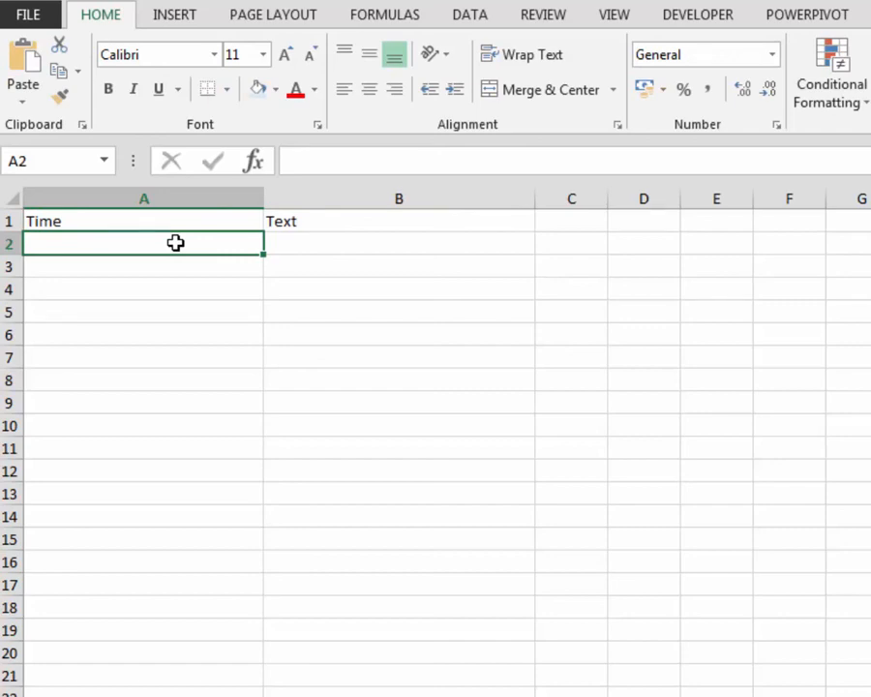
text(<)
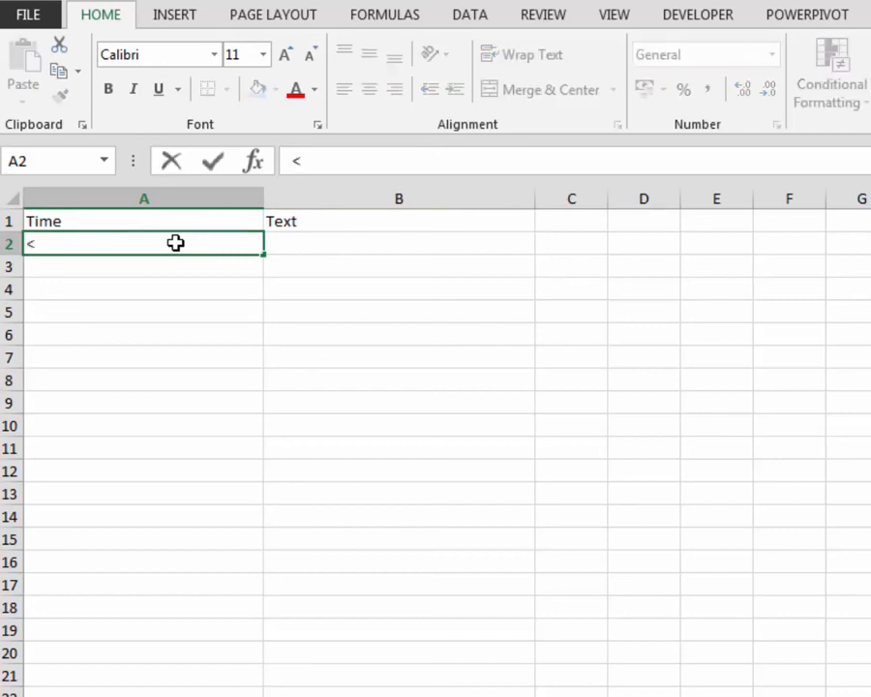
text(#GetAlarms.ActiveTime>)
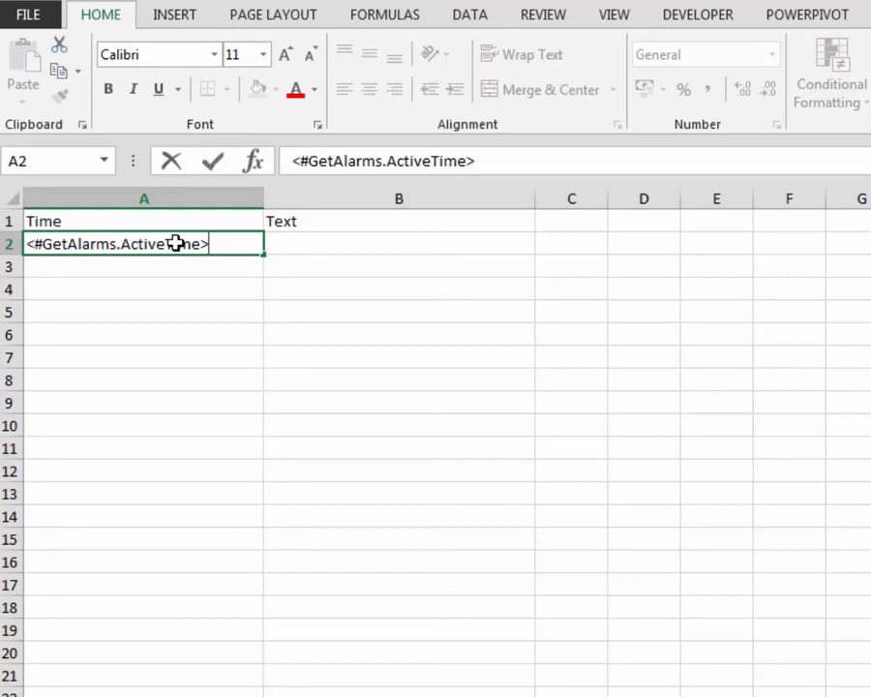
key(Tab)
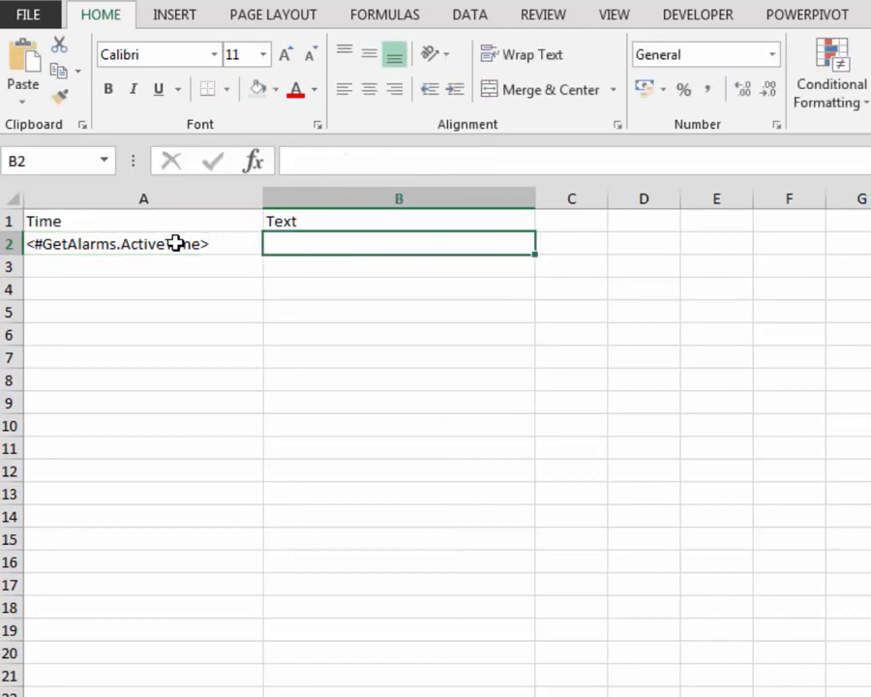
Step: Enter <#GetAlarms.Text> in cell B2 under the Text heading
text(<)
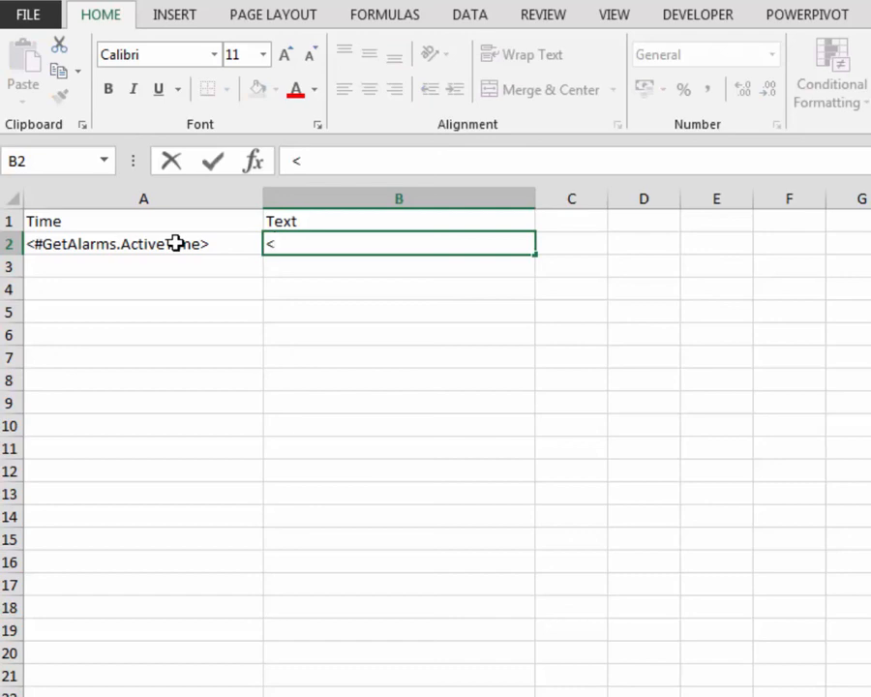
text(#Ge)
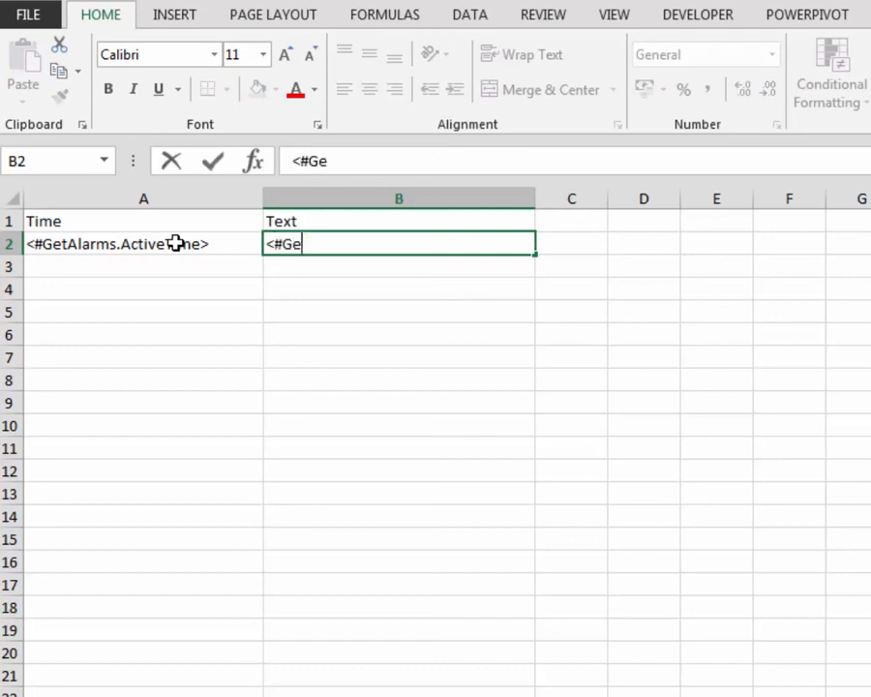
text(tAlarms.Text)
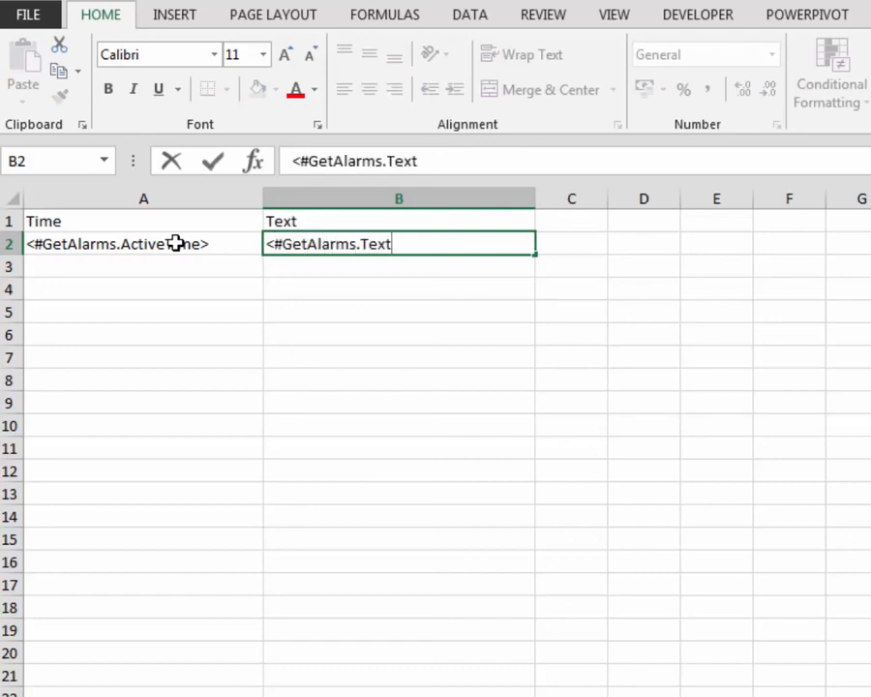
text(>)
key(Return)
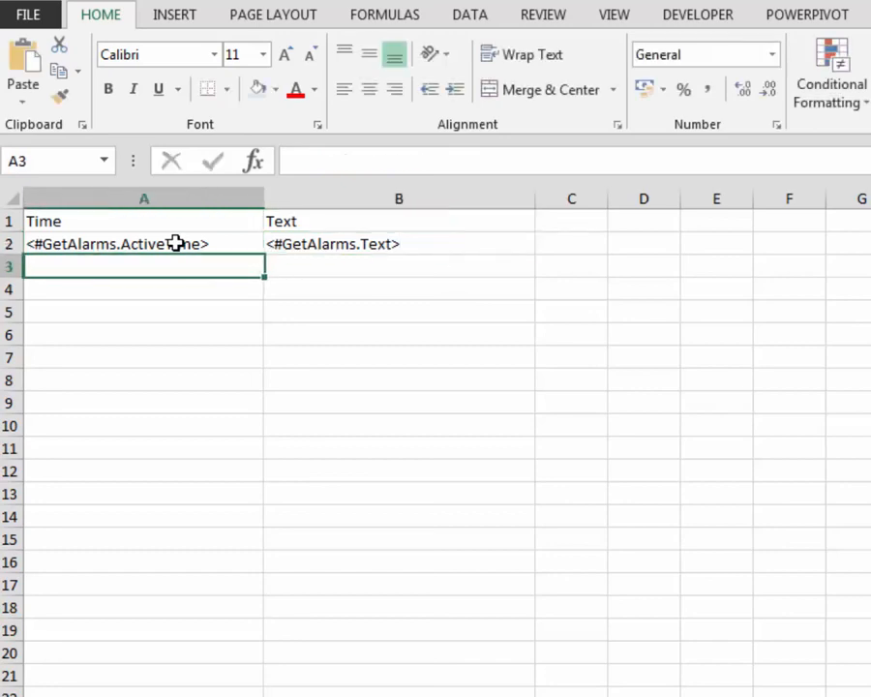
Step: Define the name __GetAlarms__ with Workbook scope for the range A2:B2 on Sheet2
drag(176, 243, 324, 243)
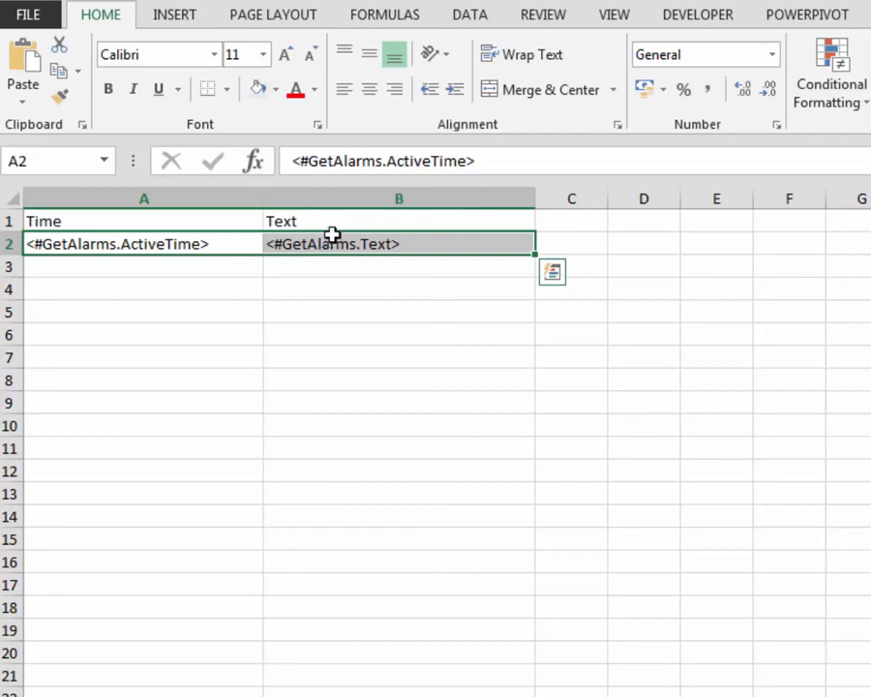
click(390, 19)
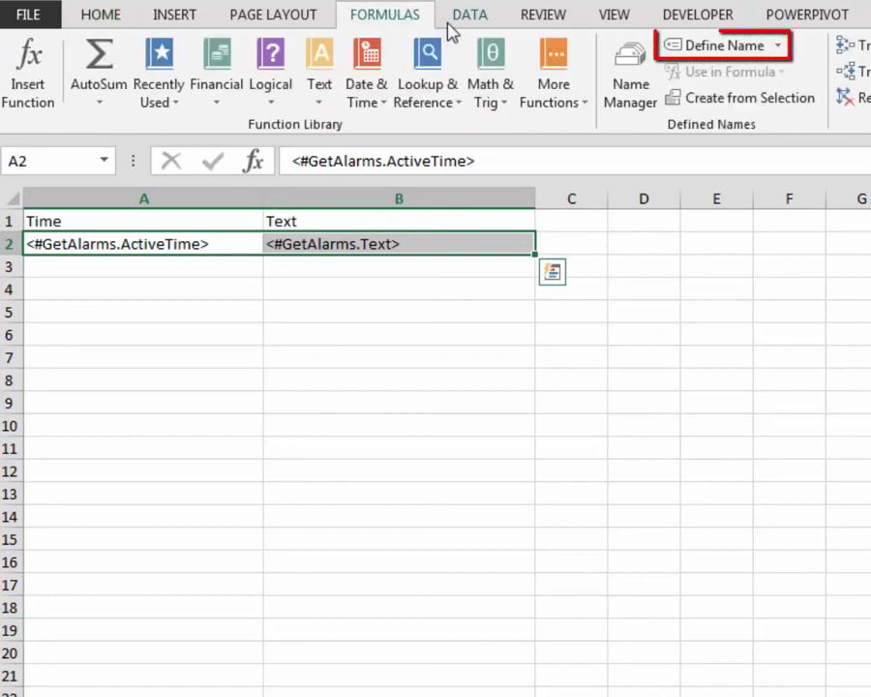
click(741, 54)
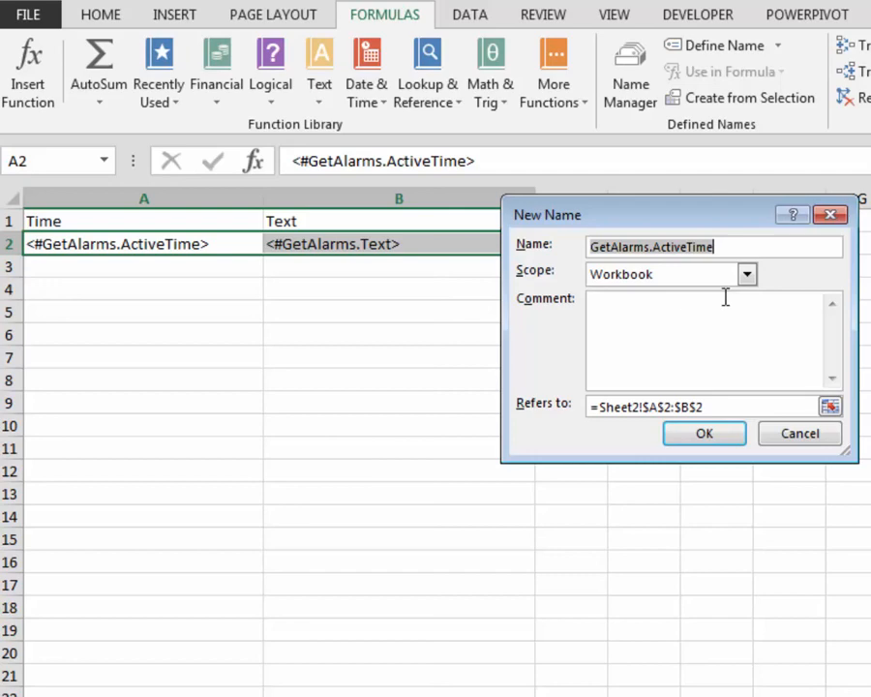
text(__GetAlarms__)
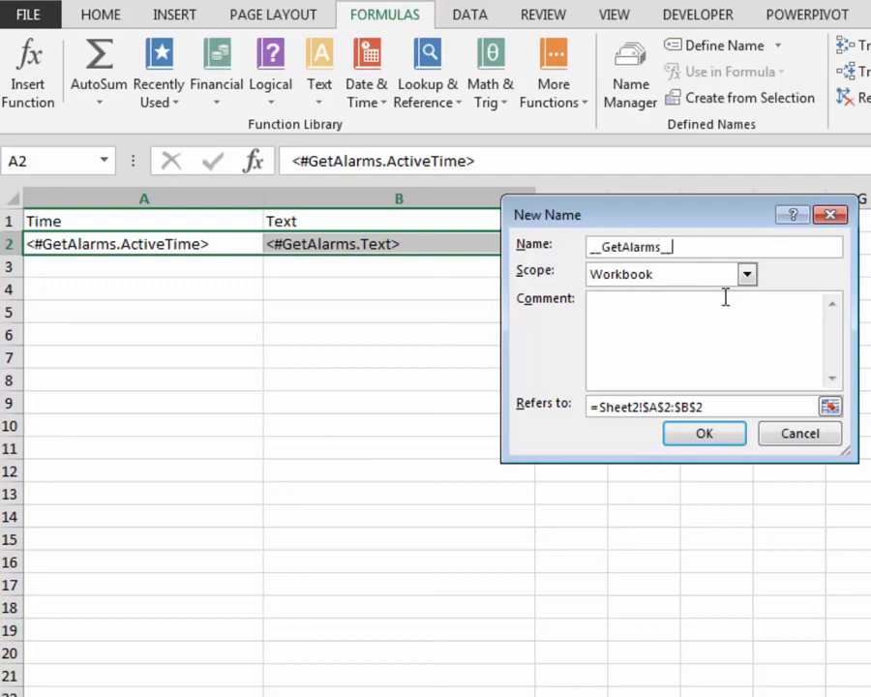
click(692, 447)
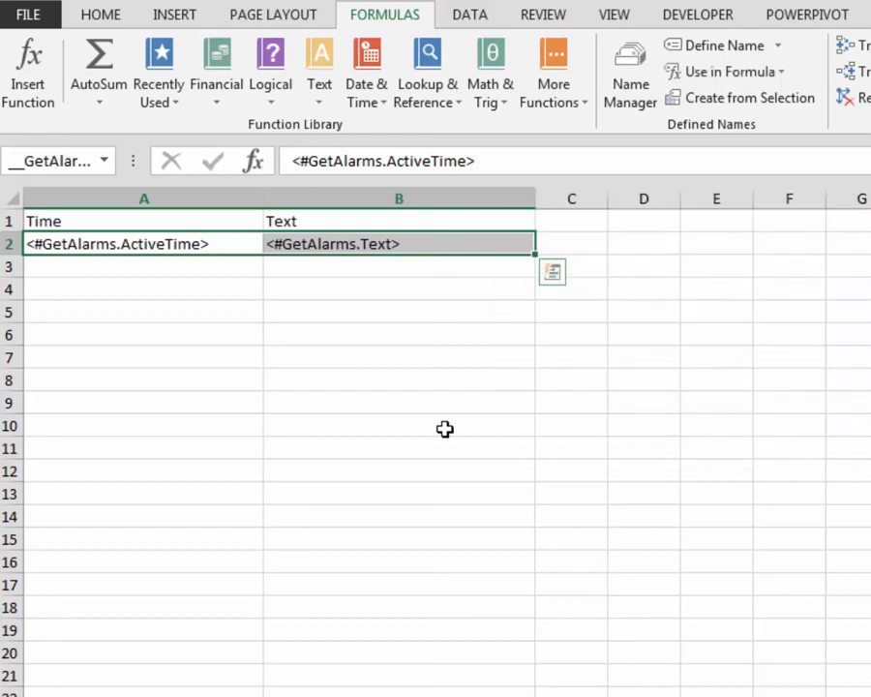
click(444, 429)
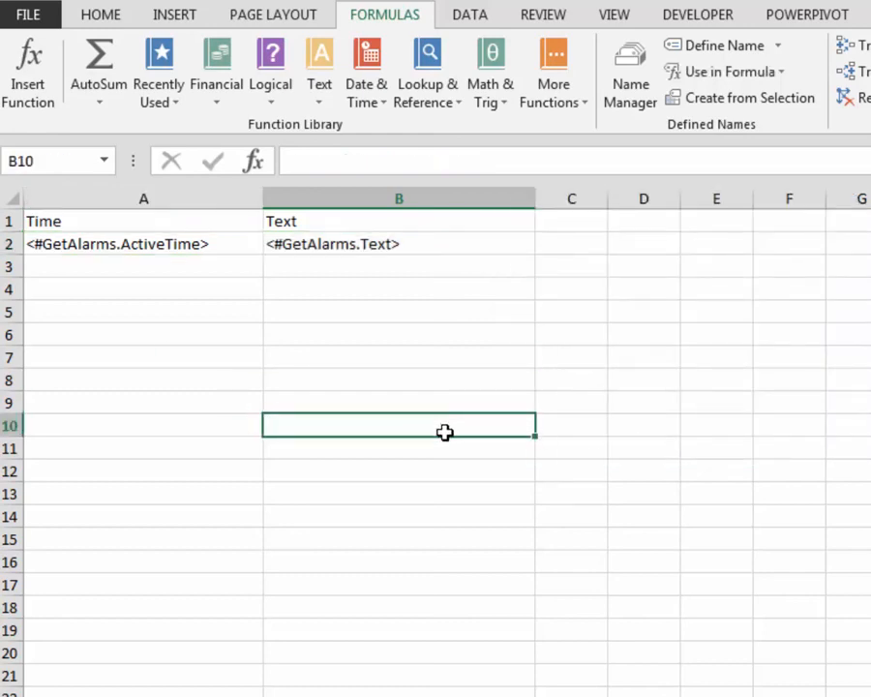
Step: Format column A of Sheet2 with the Time number format 13:30:55, the type without an asterisk
click(135, 197)
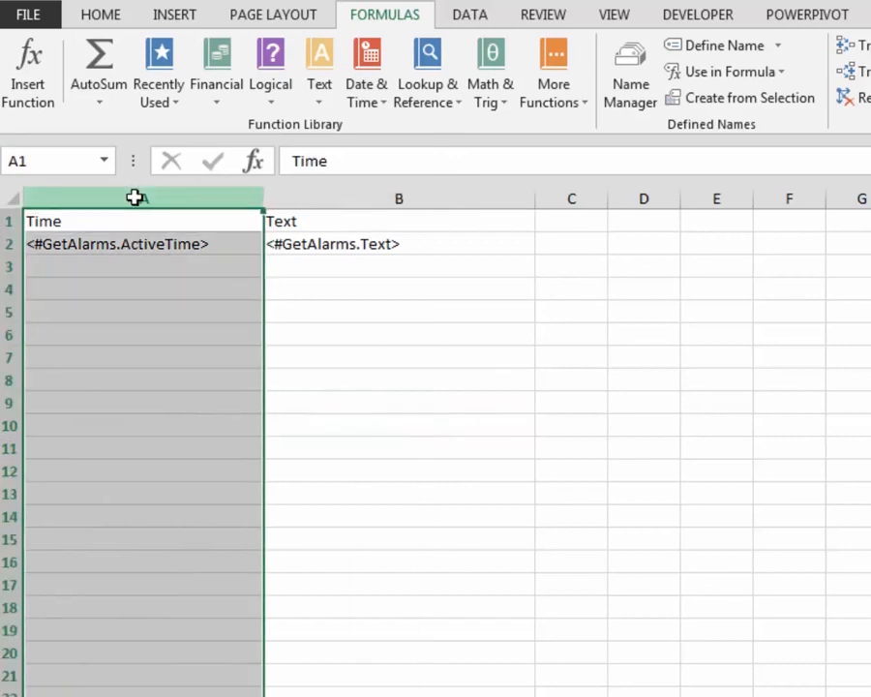
right_click(135, 198)
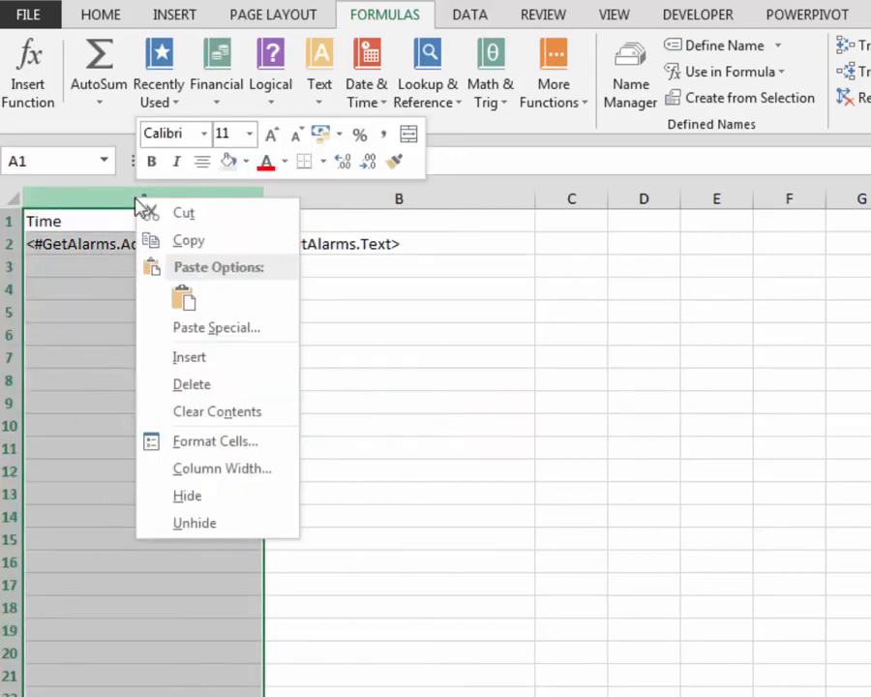
click(167, 444)
click(60, 342)
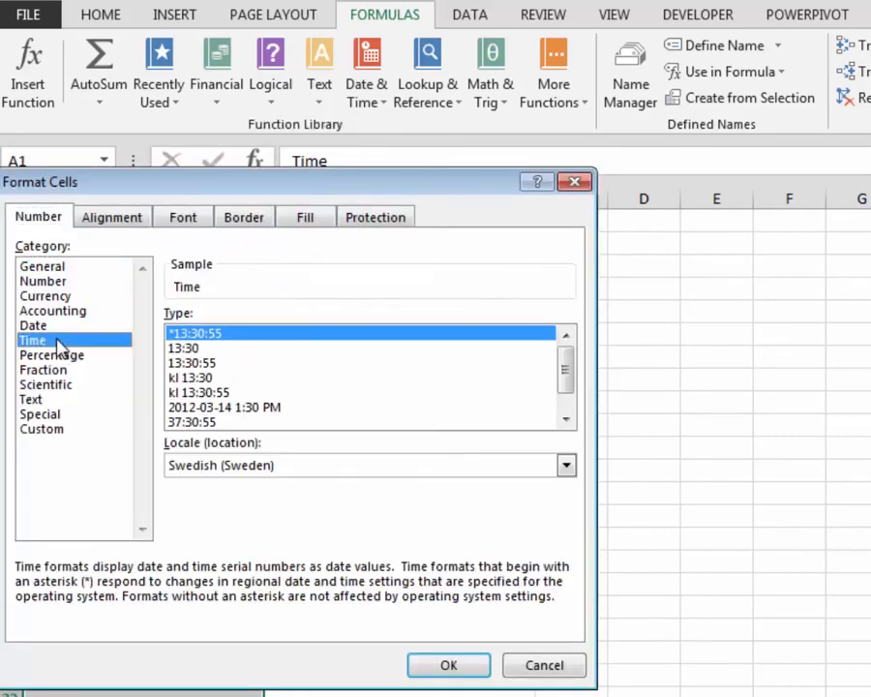
click(204, 362)
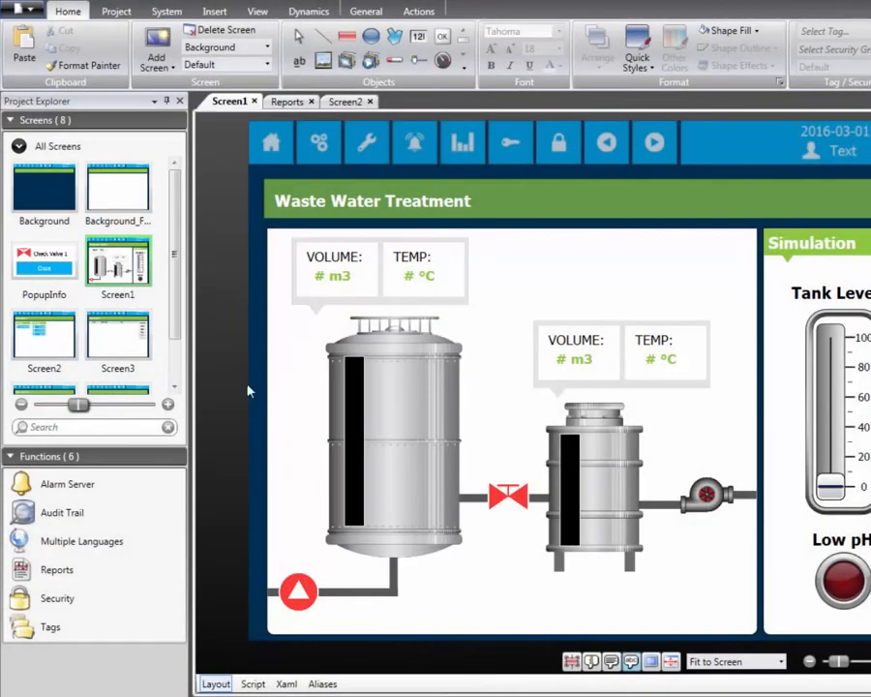
Step: In iX Developer, add AdvancedReport.xls from the Reports folder as a new report template in the project's Reports function
click(108, 577)
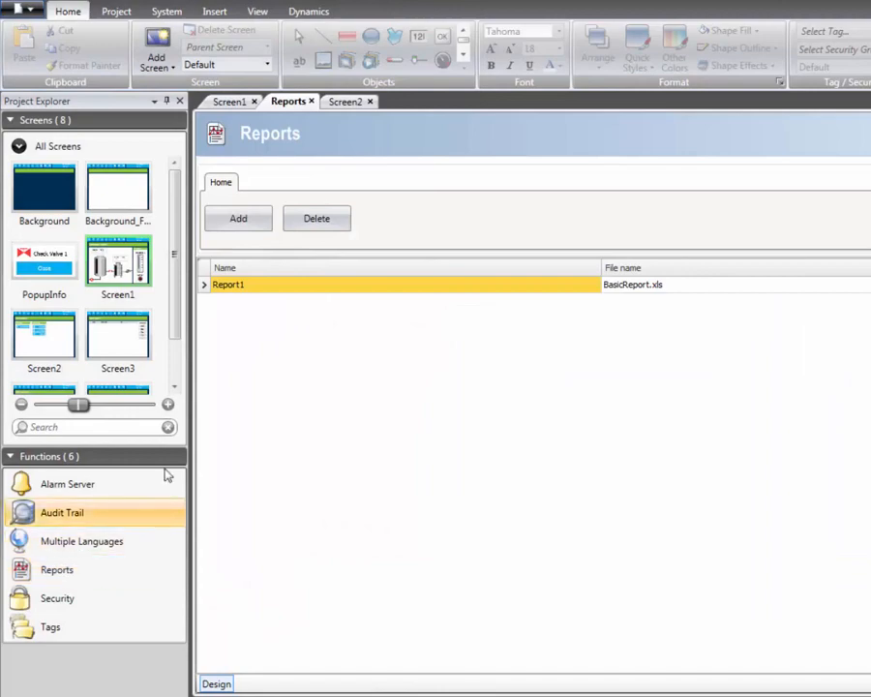
click(232, 222)
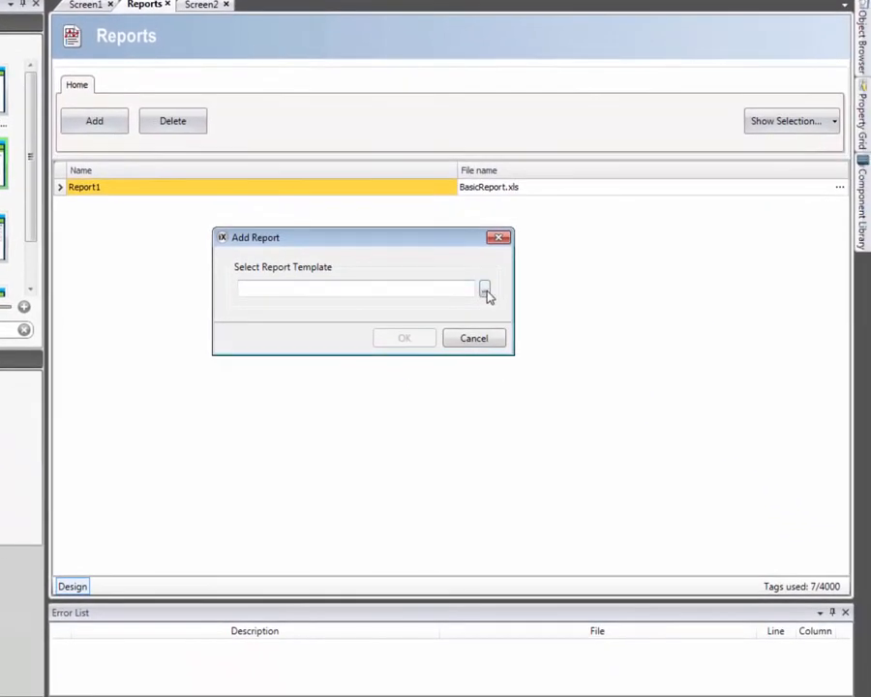
click(522, 316)
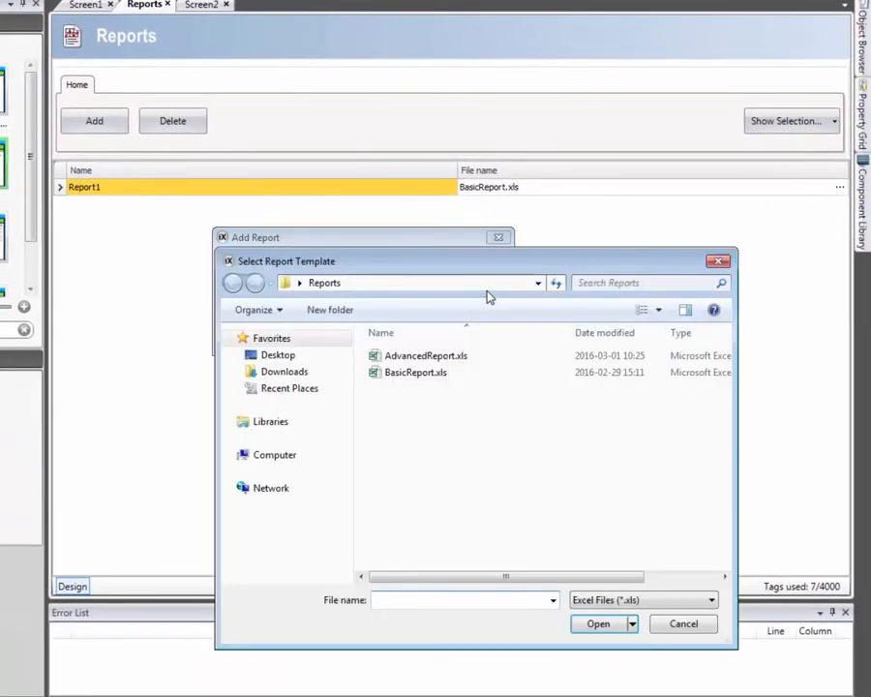
click(444, 359)
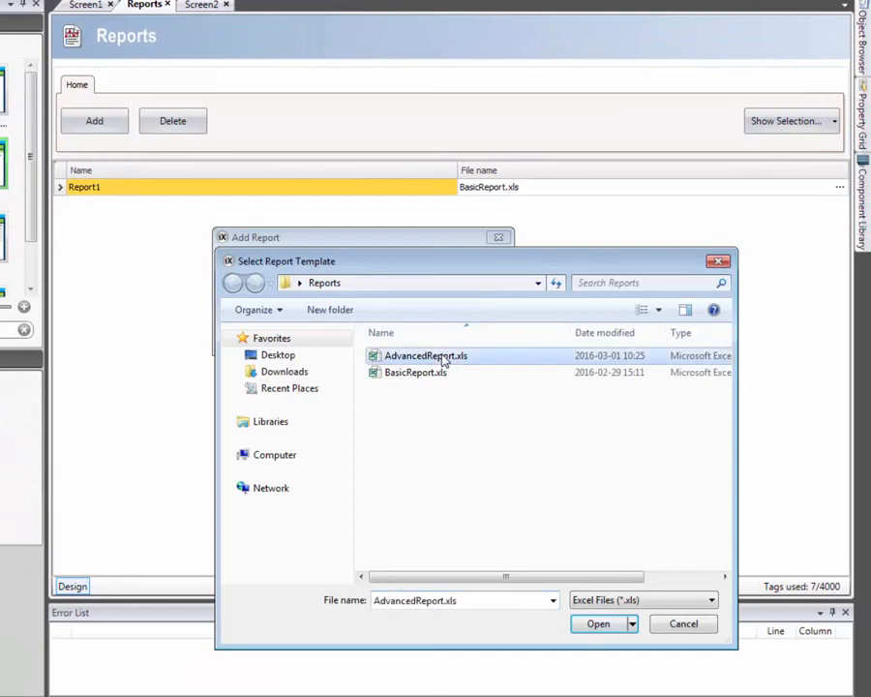
click(601, 629)
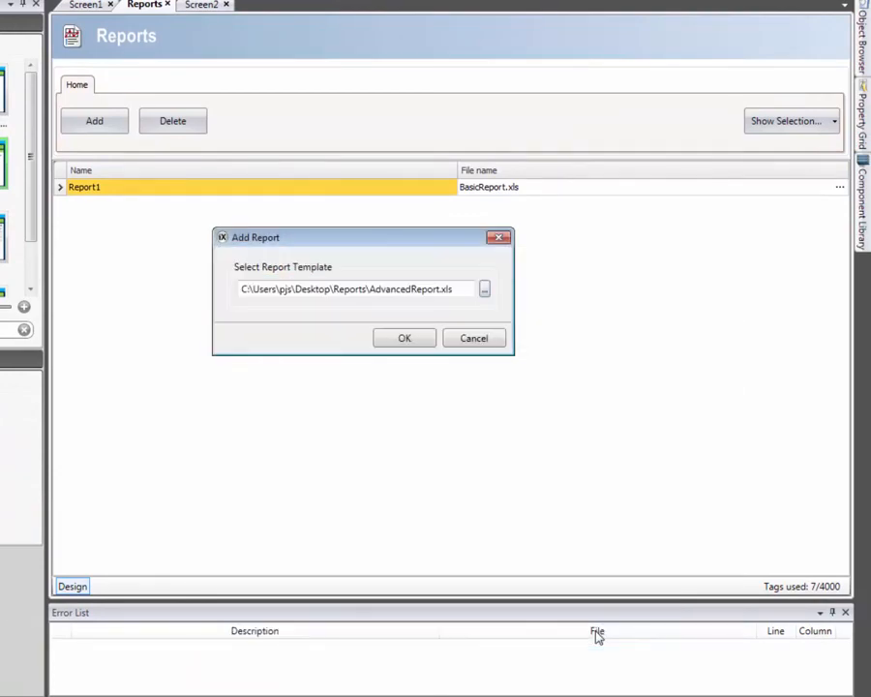
click(405, 339)
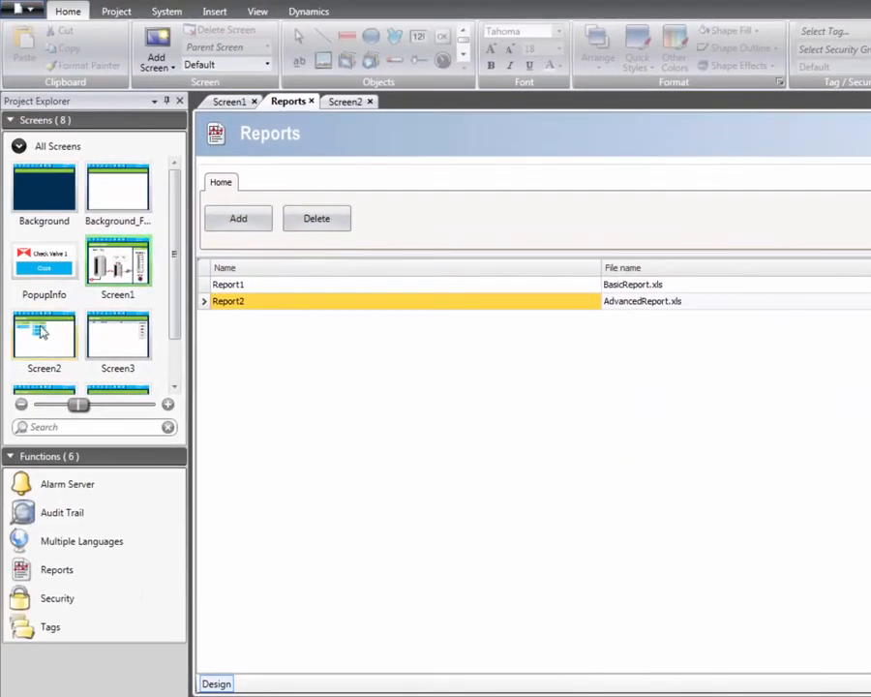
Step: Assign the Generate report action to the click event of the Advanced Report button on Screen2
double_click(41, 333)
click(508, 329)
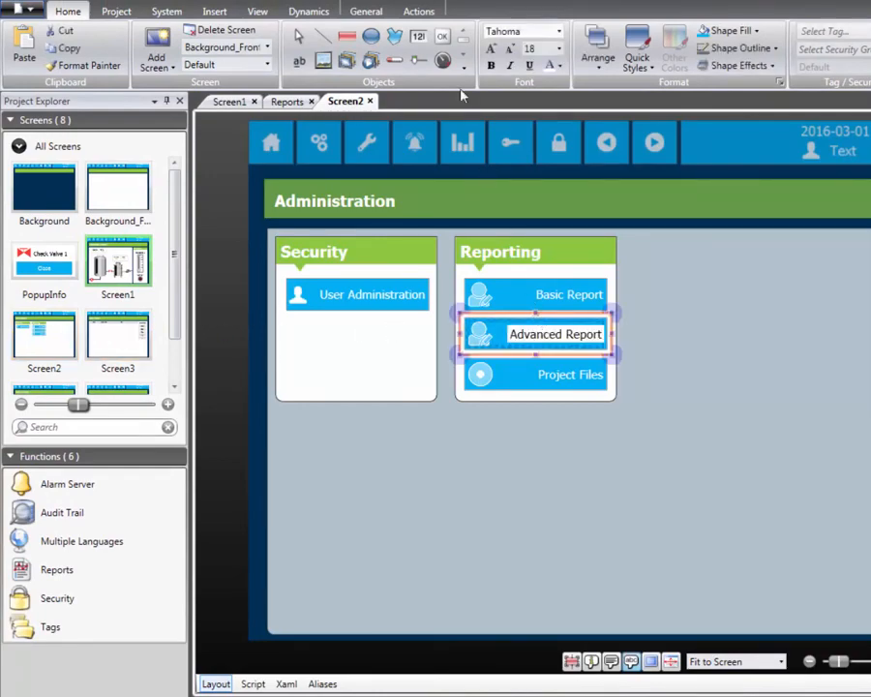
click(422, 11)
click(157, 32)
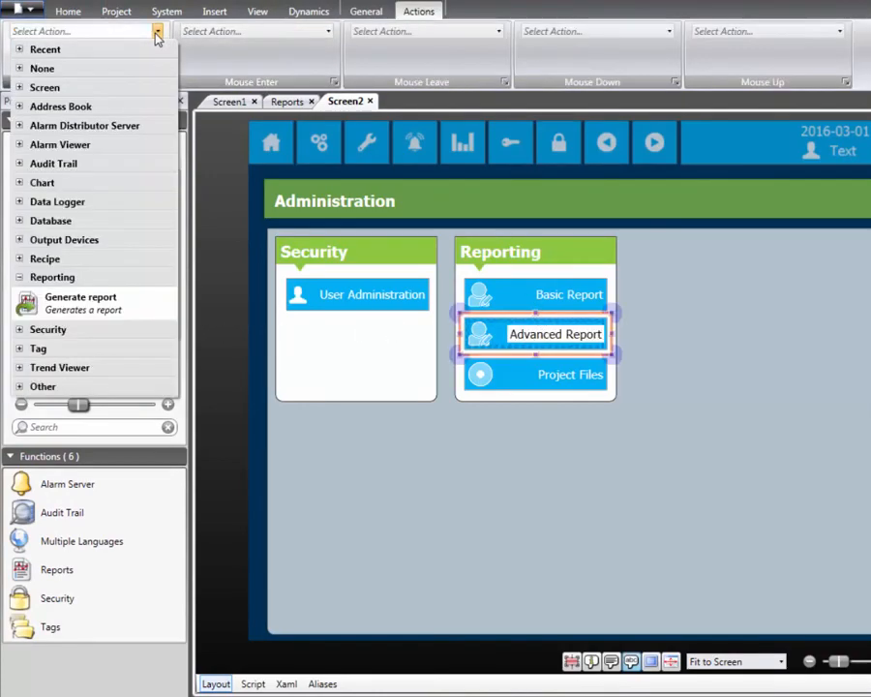
click(47, 301)
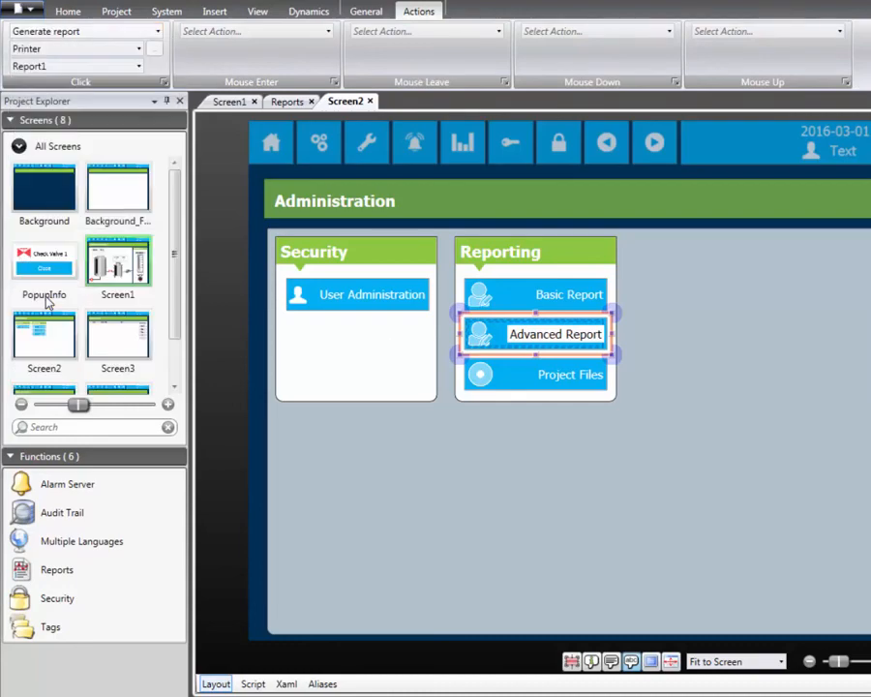
Step: Set the Advanced Report button's Generate report action to output to File using Report2
click(140, 51)
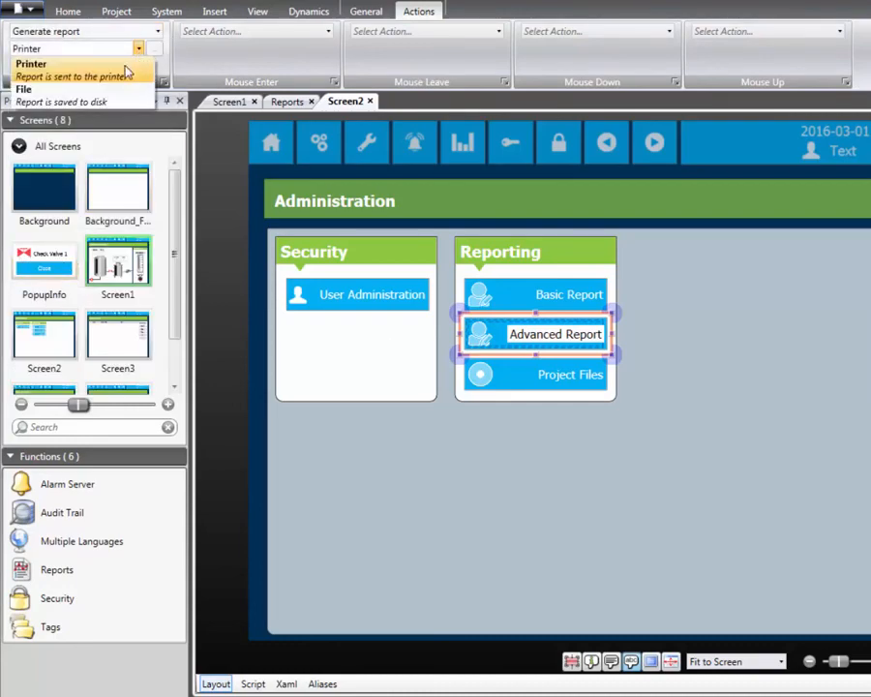
click(110, 89)
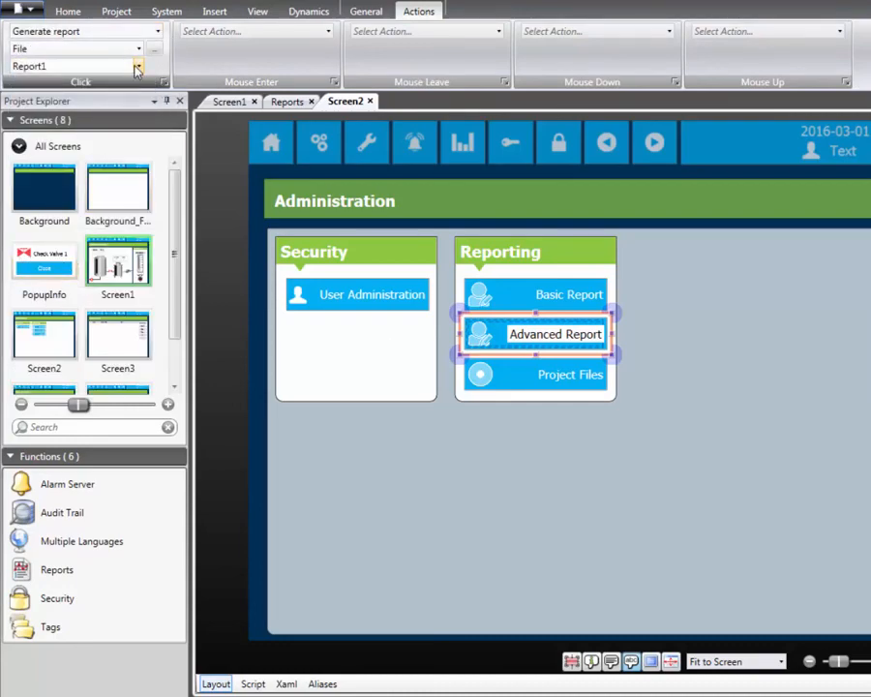
click(139, 66)
click(129, 94)
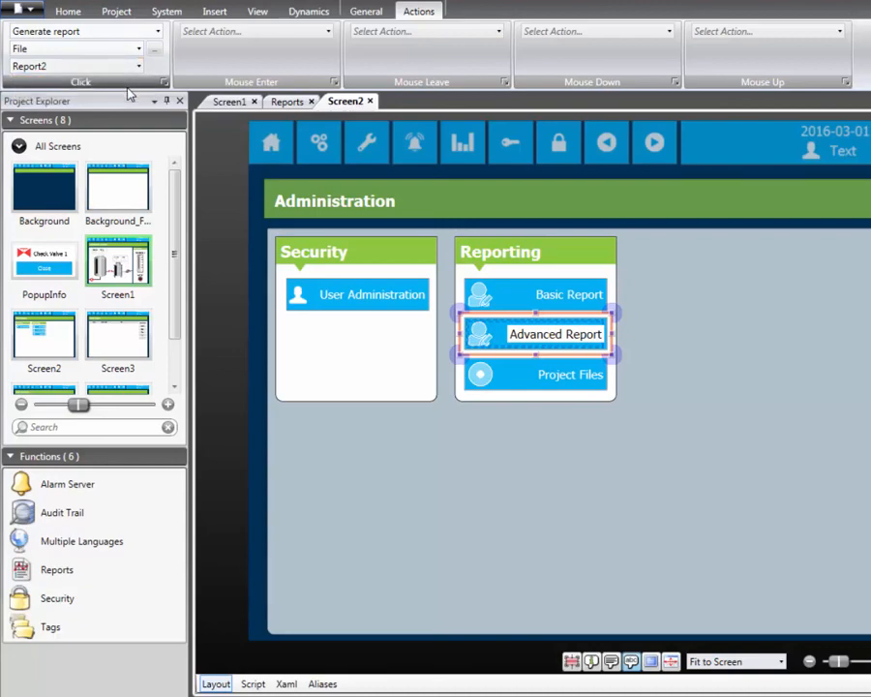
Step: Run the project and display the Alarm History screen in the running application
click(122, 12)
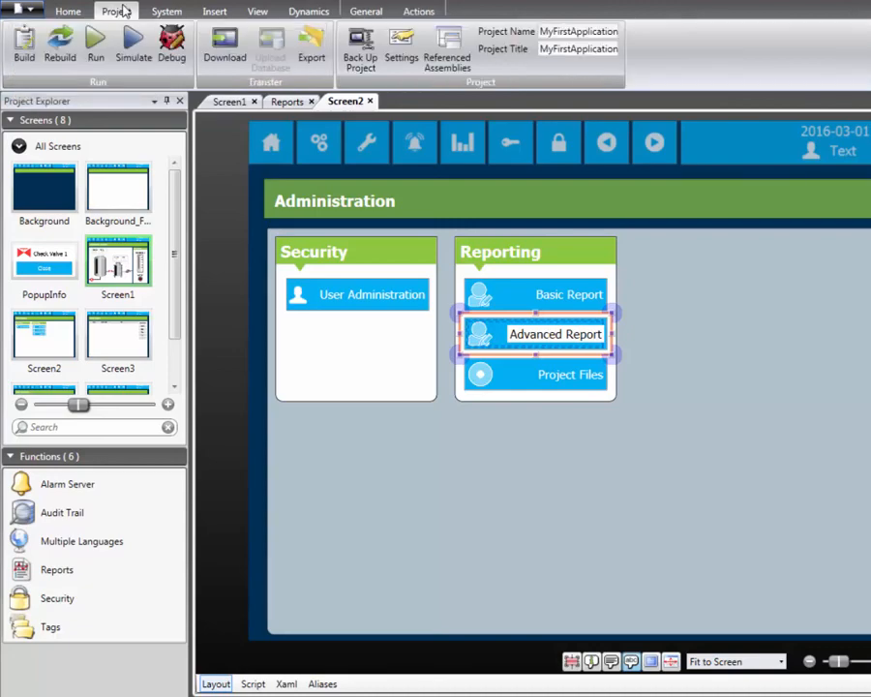
click(96, 50)
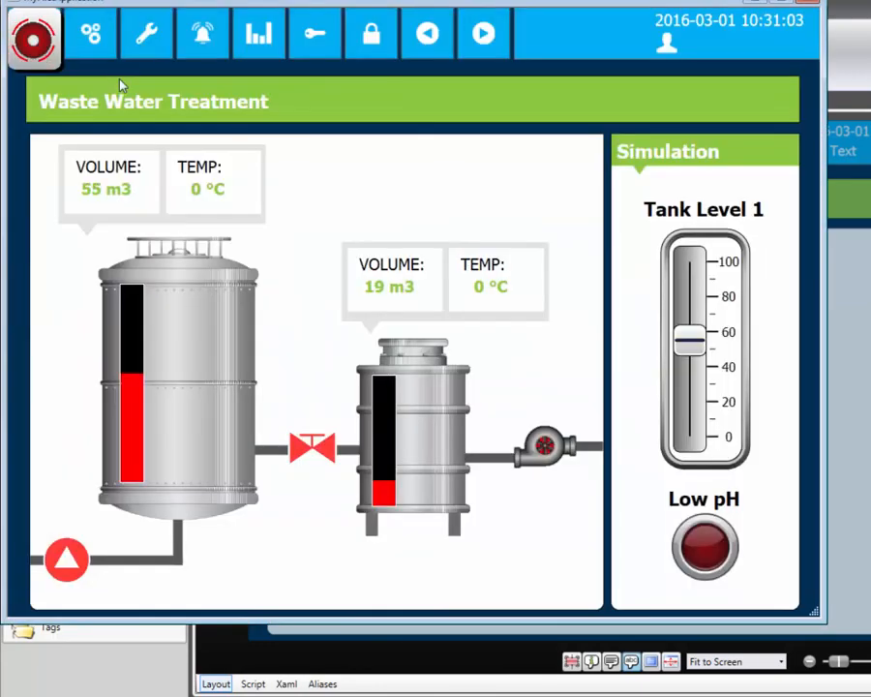
click(202, 55)
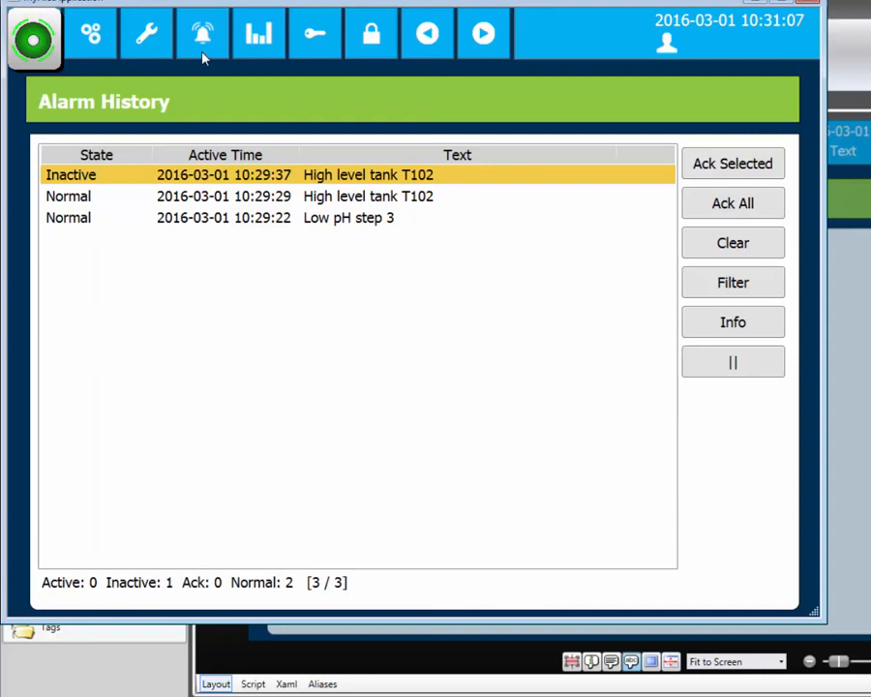
Step: Generate the advanced report from the Administration screen, then open the saved AdvancedReport workbook from the project files and show Sheet2
click(96, 35)
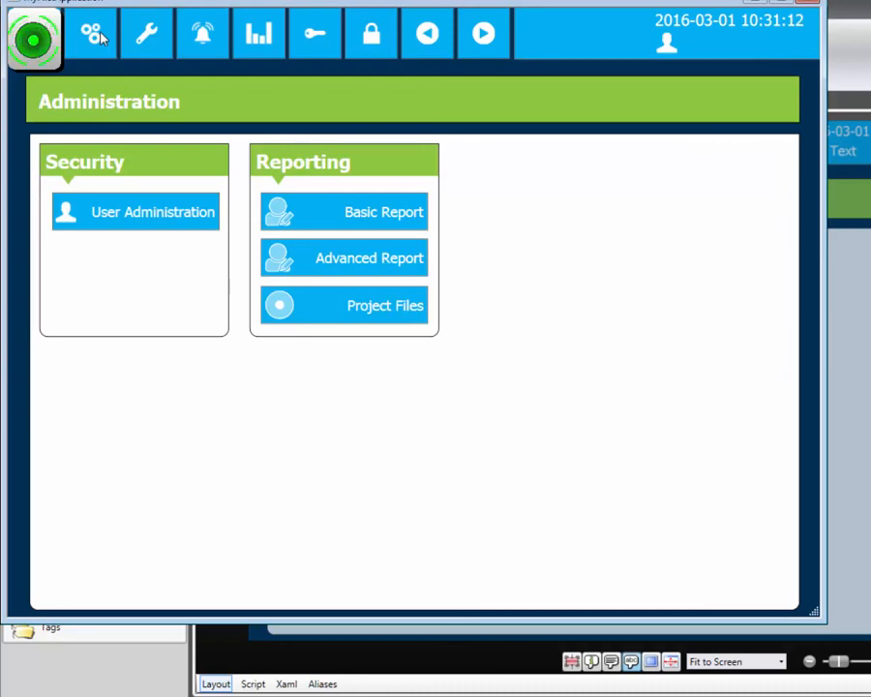
click(284, 268)
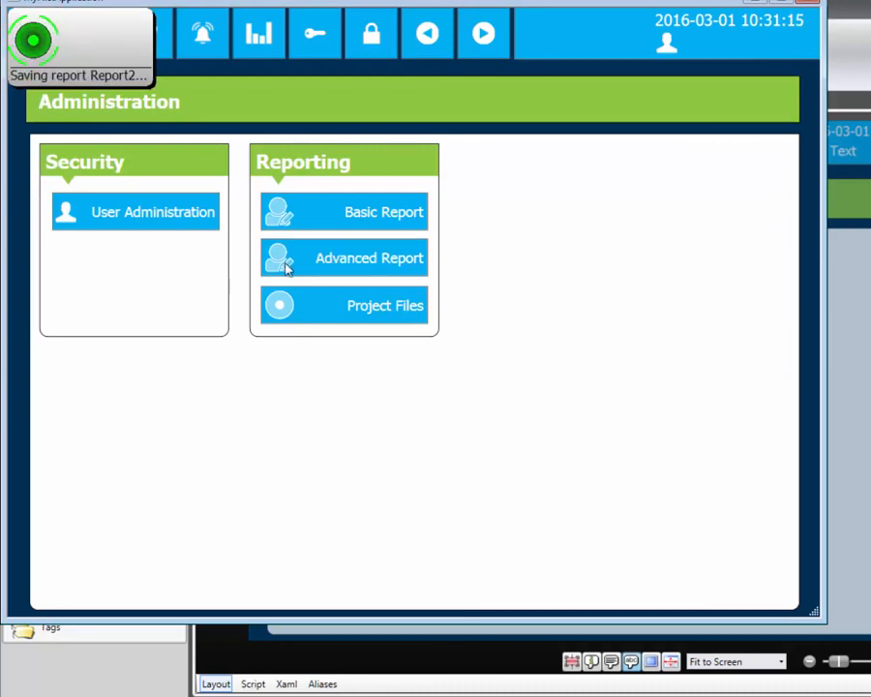
click(314, 305)
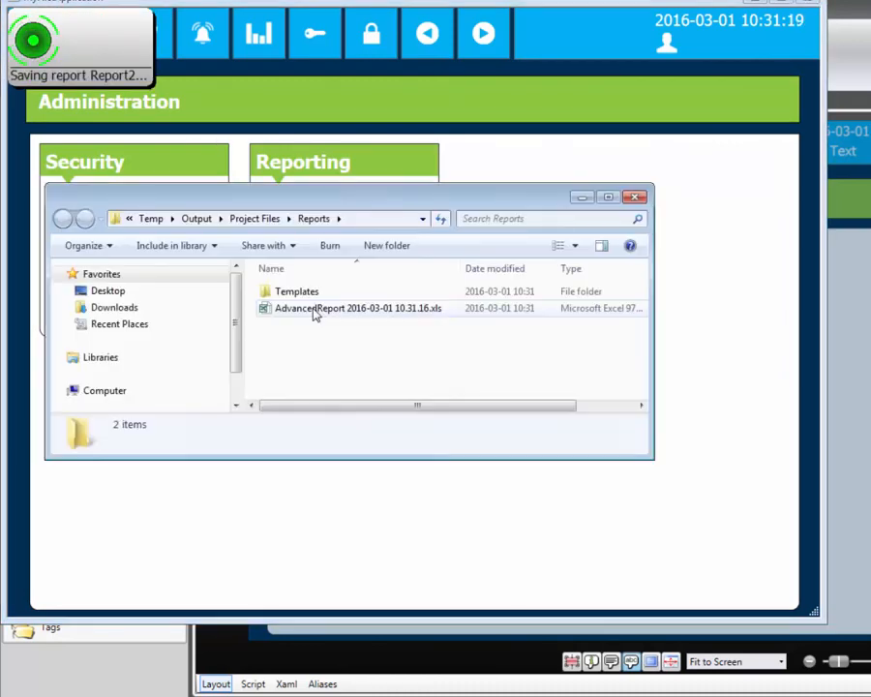
double_click(313, 309)
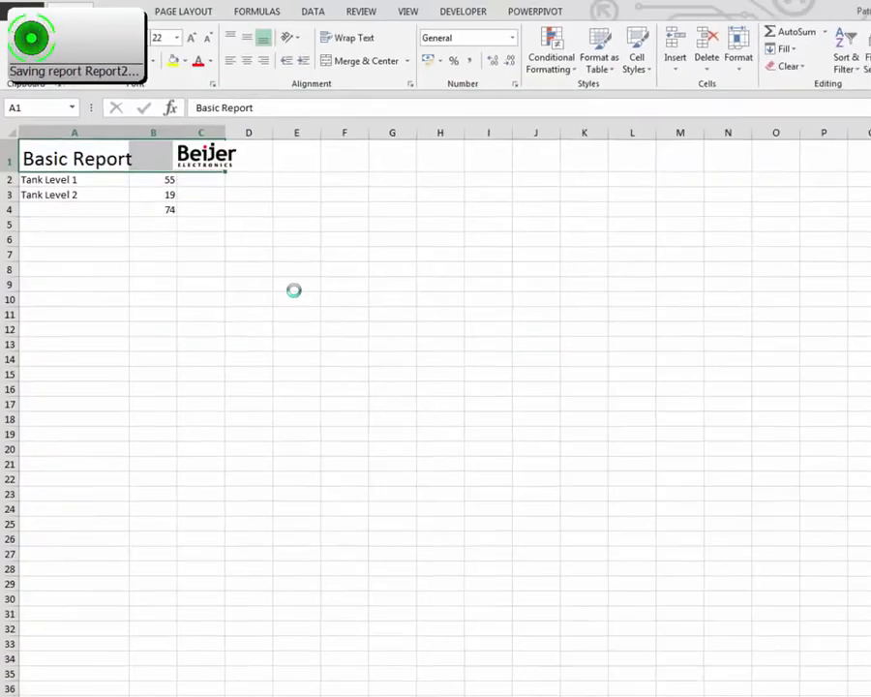
click(140, 689)
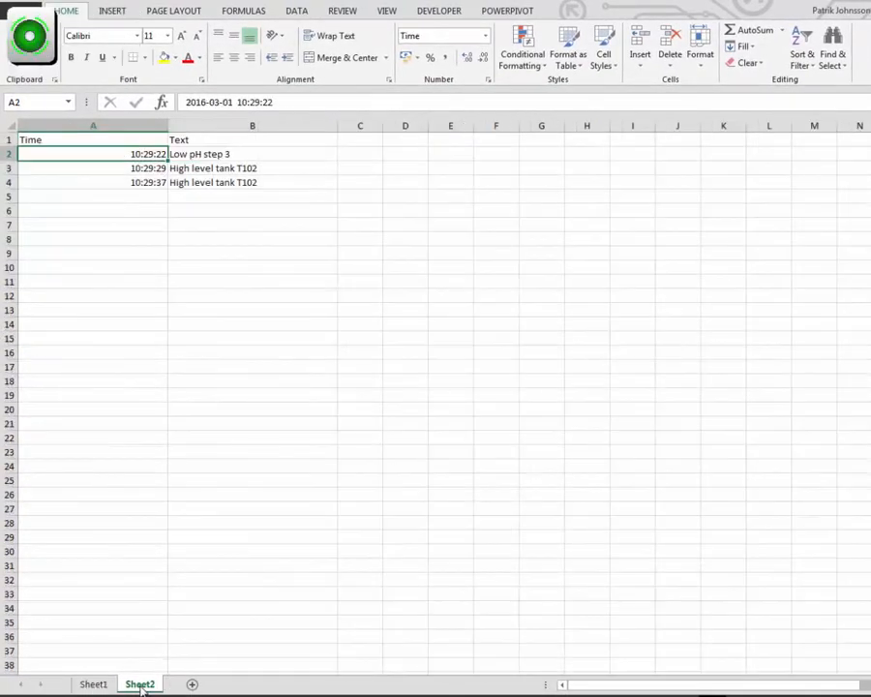